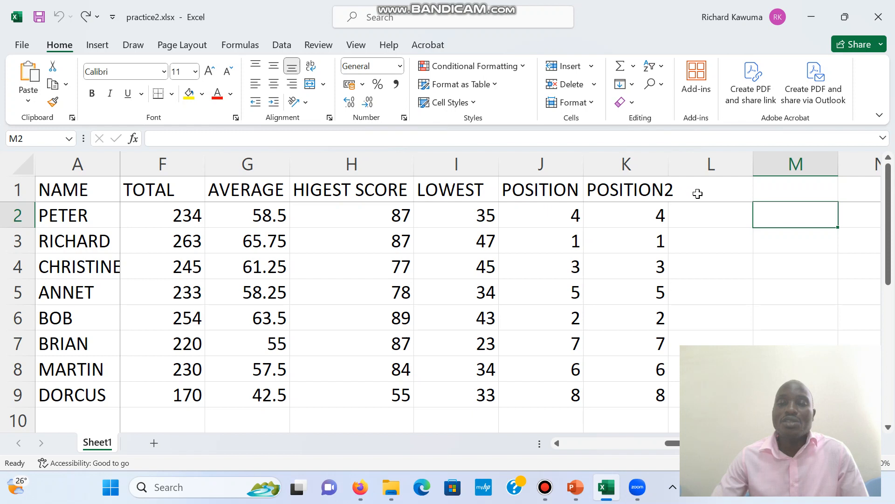
- Enter the column heading COOMENT in cell L1
left_click(698, 194)
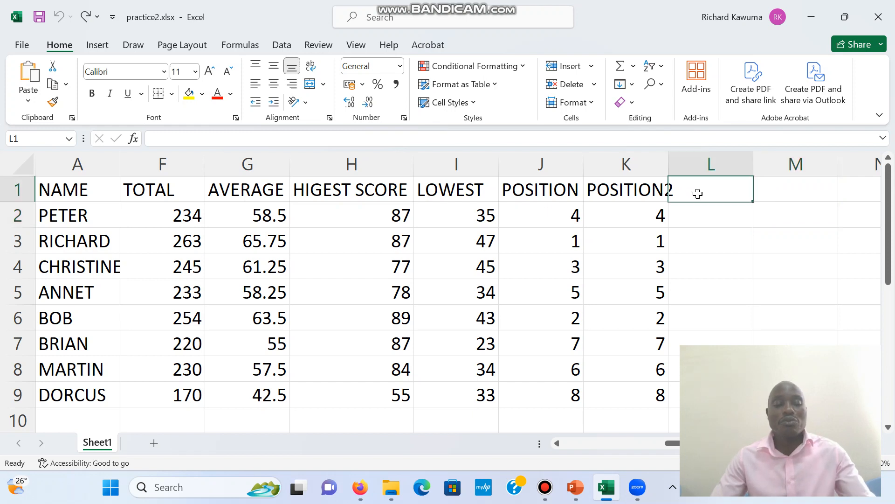
type("COOME")
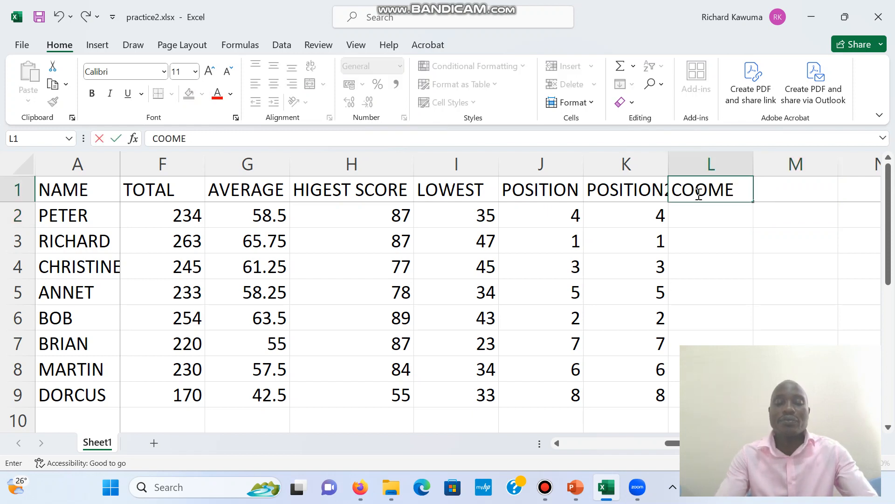
type("NT")
left_click(735, 240)
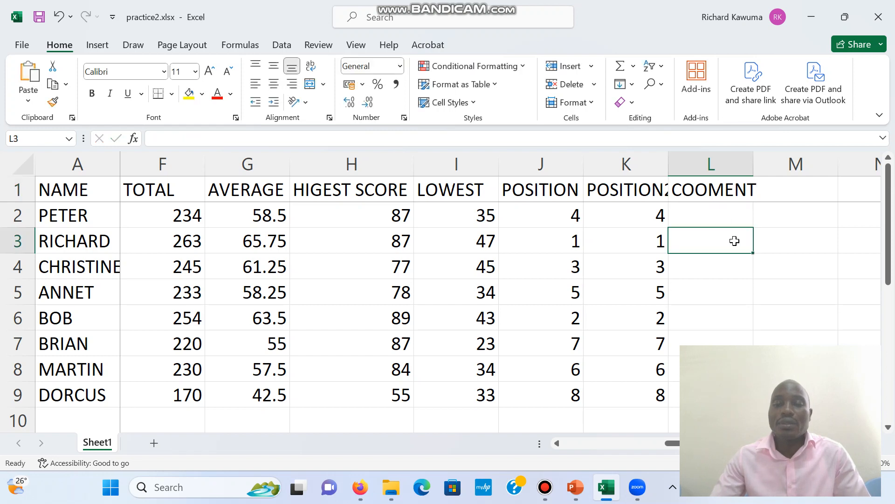
- AutoFit the widths of columns K and L to their headings in row 1
left_click(651, 191)
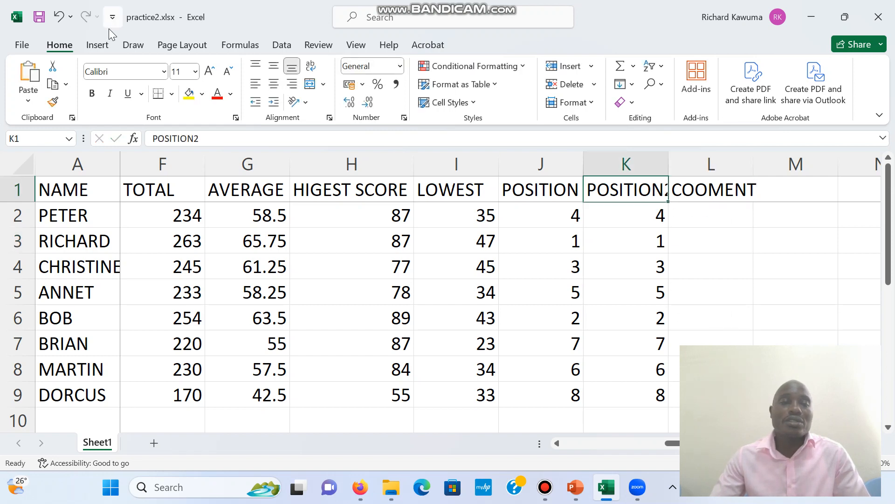
left_click(596, 103)
key("Escape")
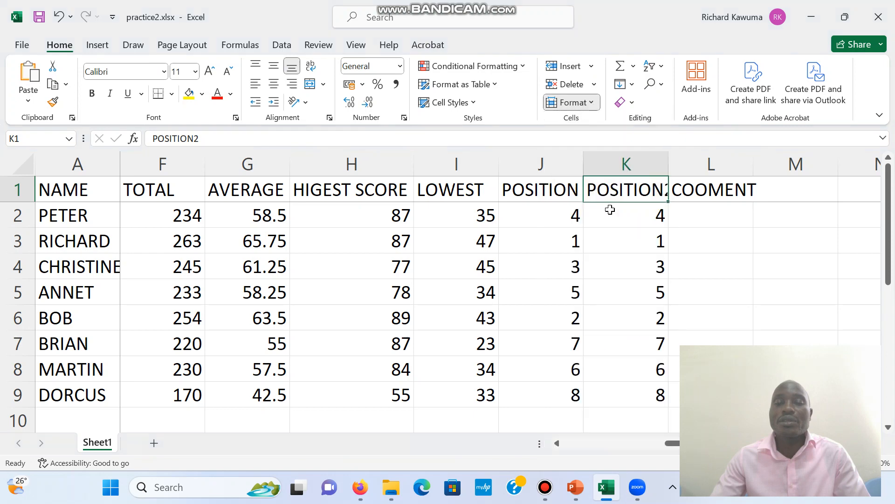
left_click(722, 196)
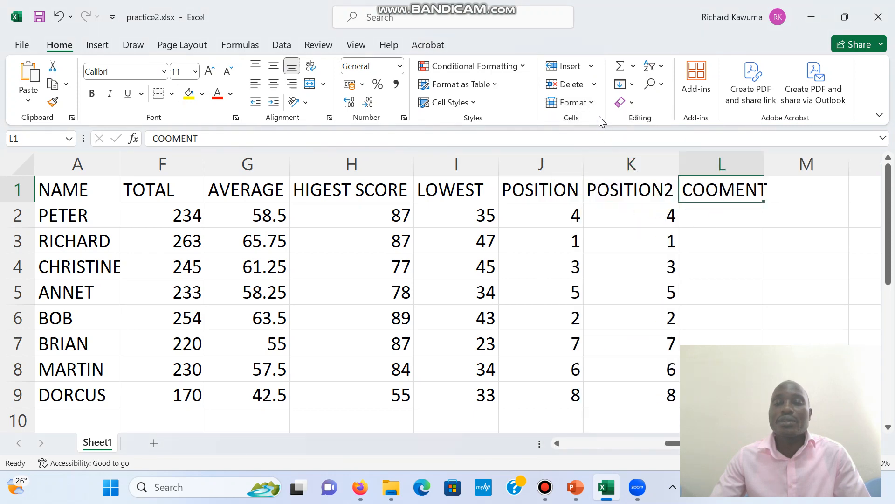
left_click(590, 103)
left_click(610, 209)
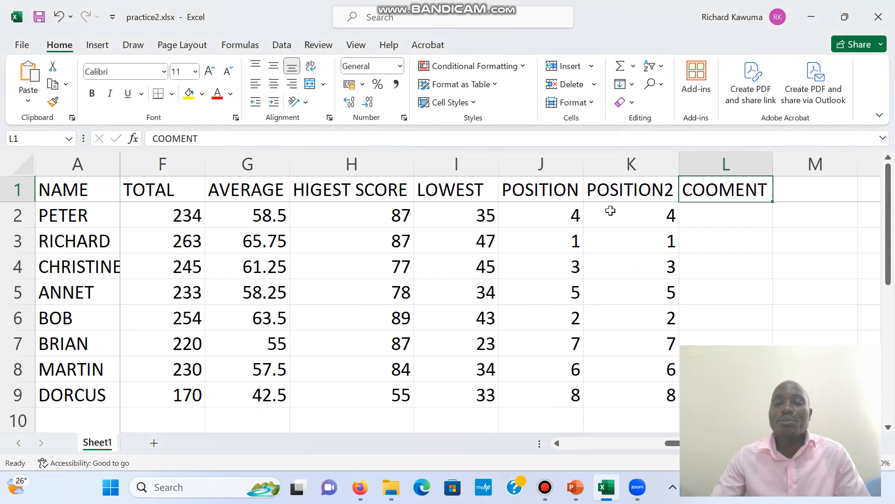
- Begin an IF formula in cell L2 with the logical test G2>=60
left_click(717, 215)
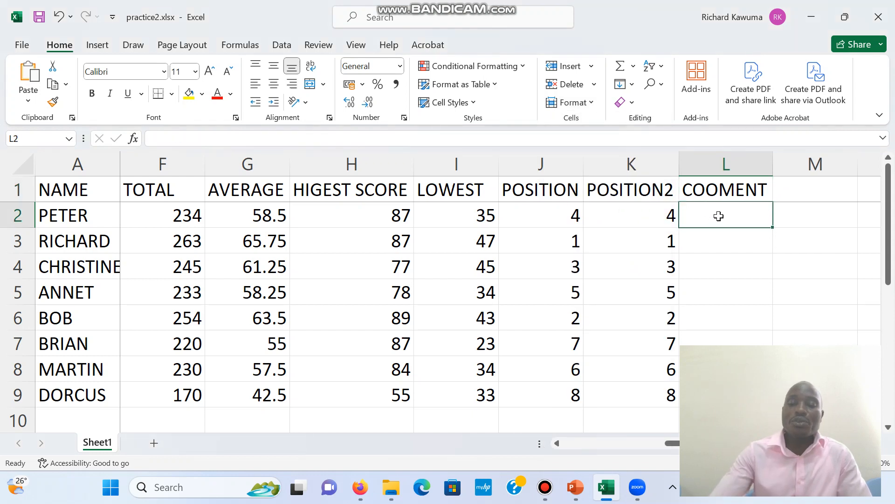
type("=")
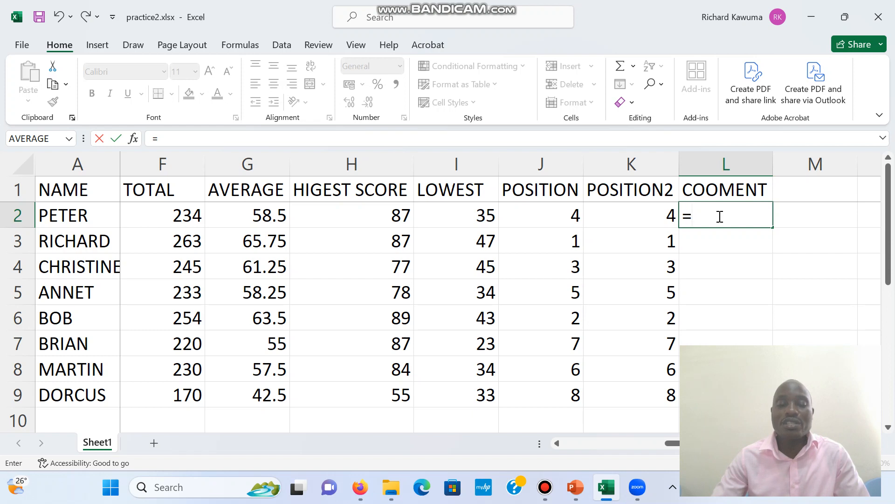
type("IF")
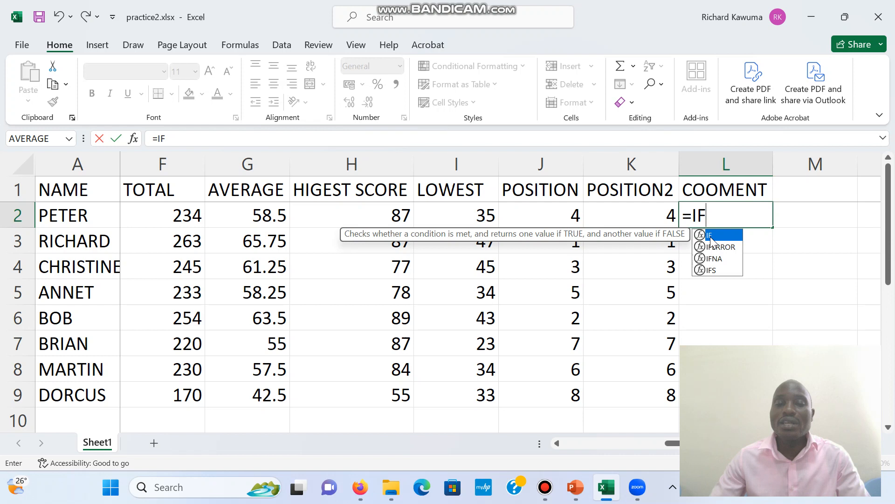
double_click(710, 236)
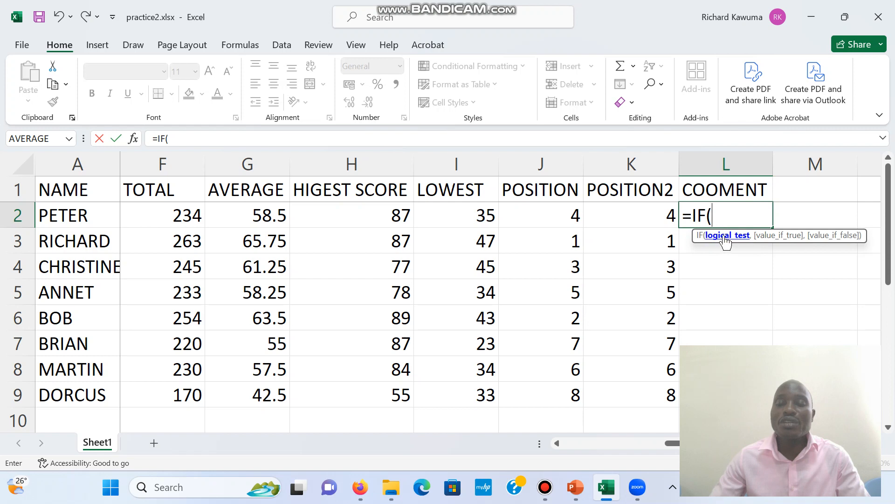
left_click(273, 221)
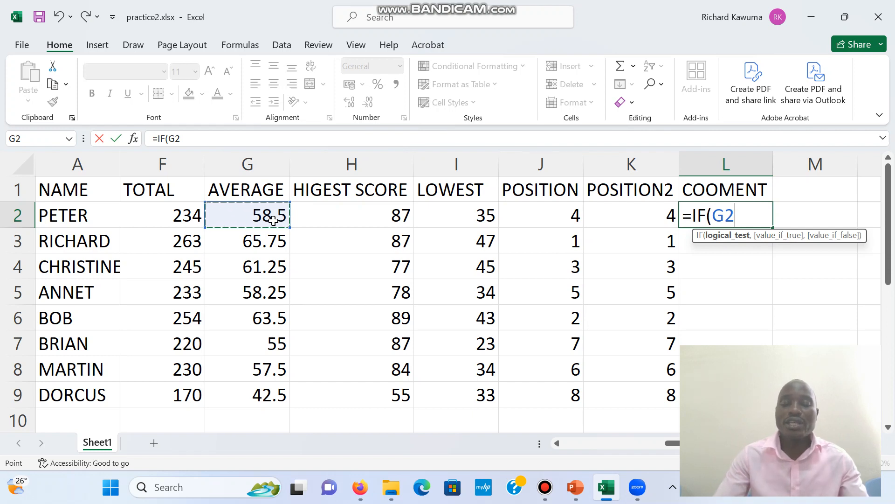
type(">")
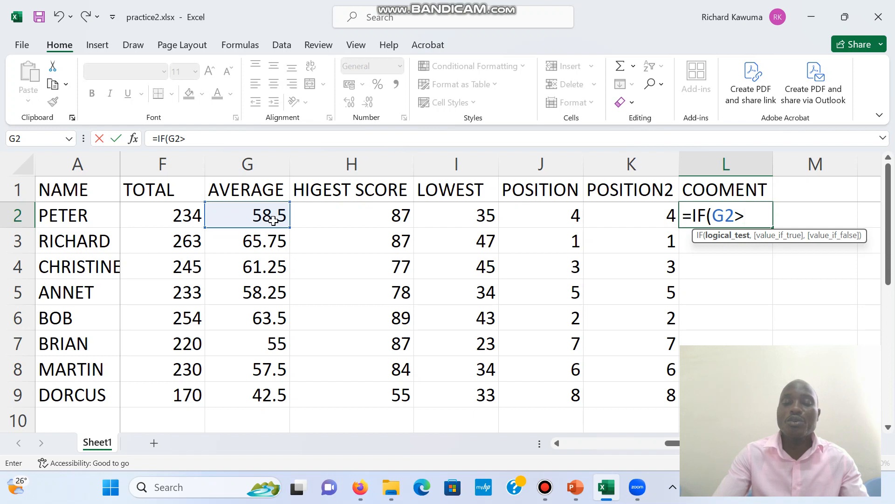
type("=")
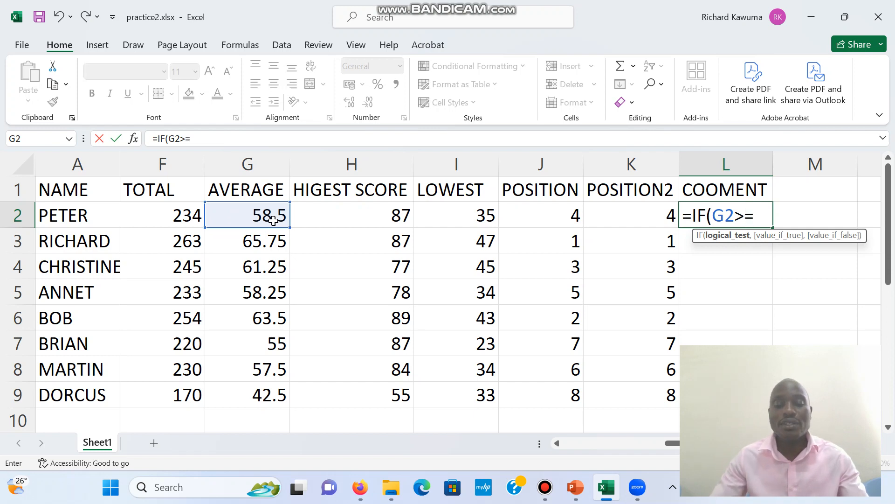
type("60")
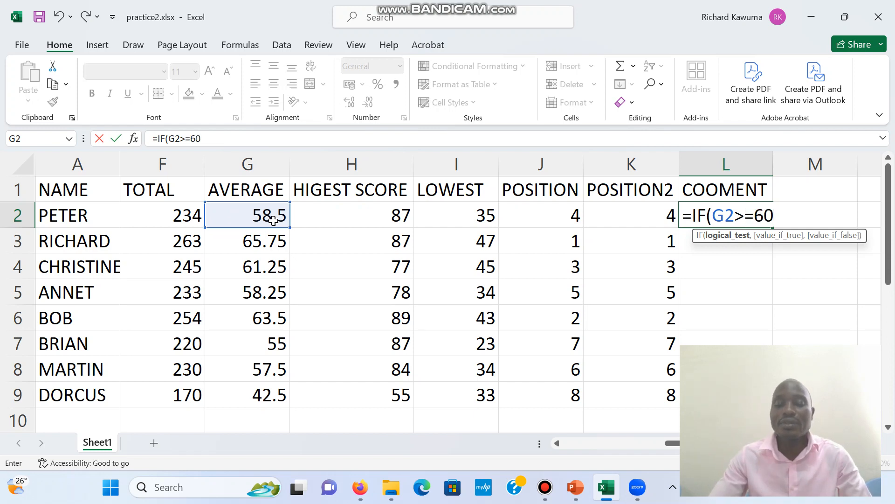
type(",")
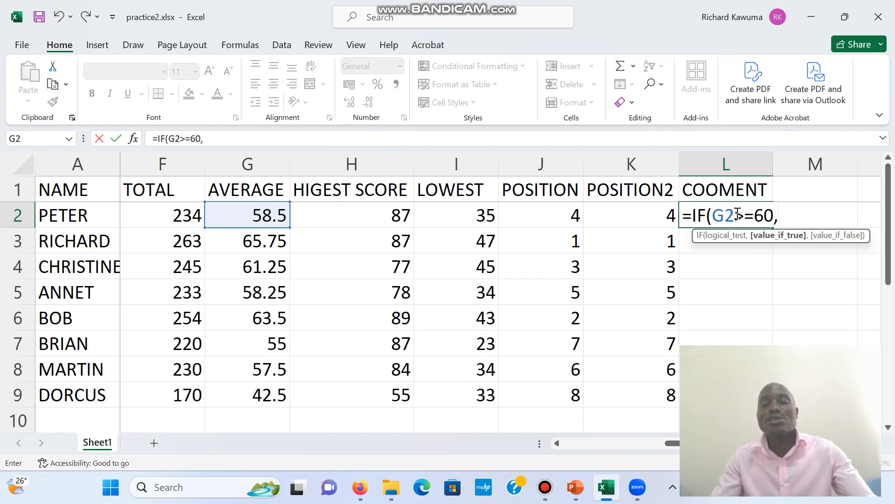
- Complete the IF formula in L2 with "PROMOTED" as the value if true and "DEMOTED" as the value if false
type("\"")
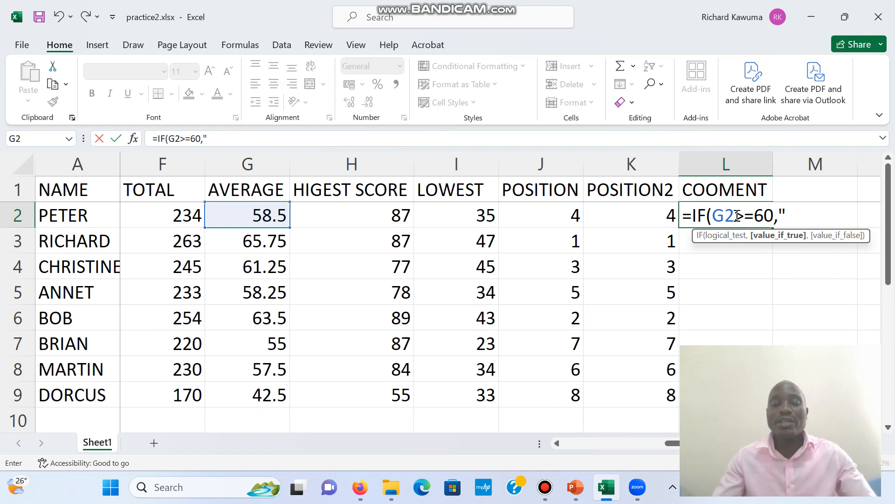
type("PRO")
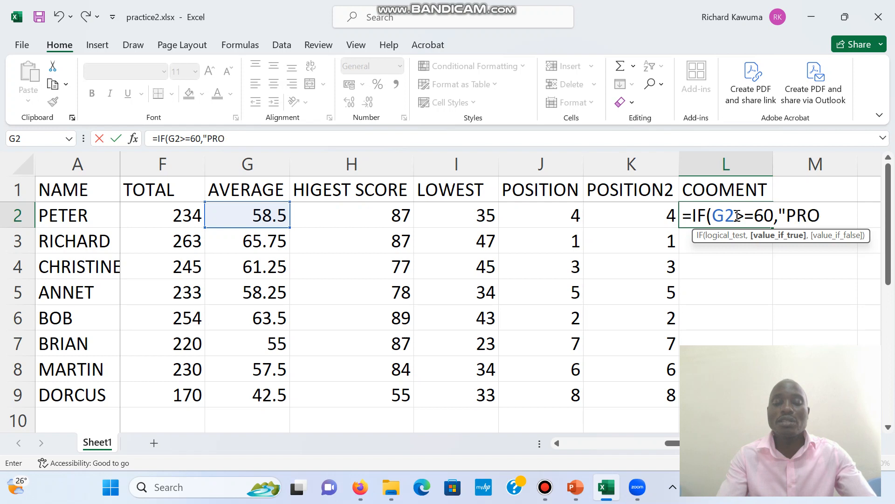
type("MOTED")
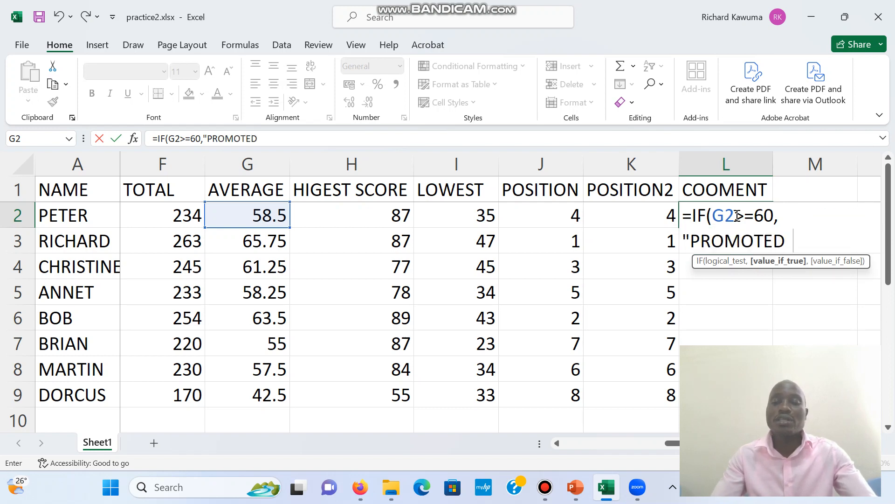
type("\"")
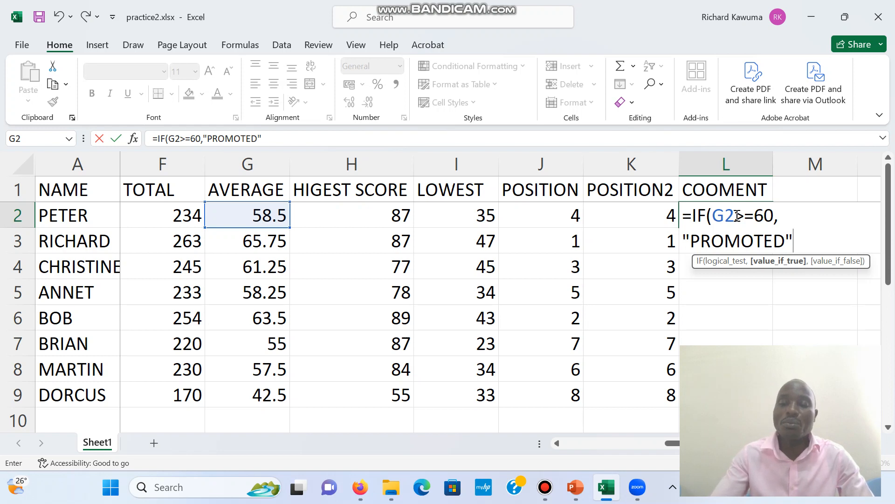
type(",")
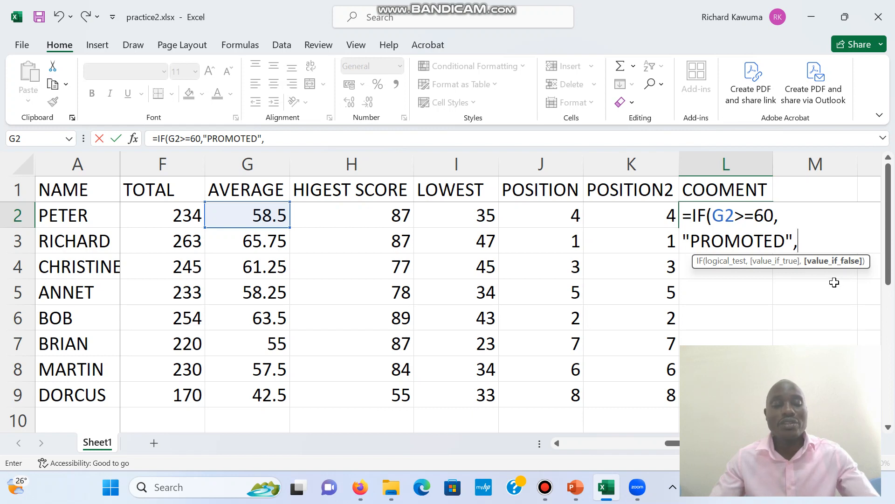
type("2")
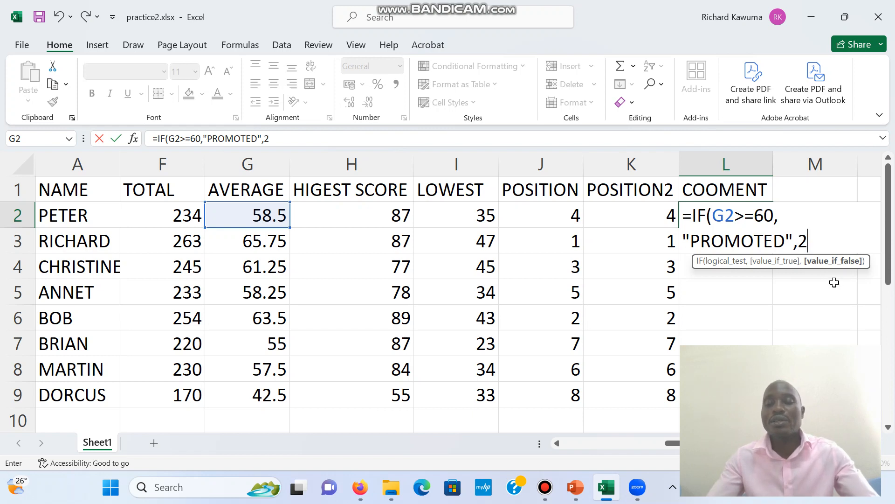
key("BackSpace")
type("\"")
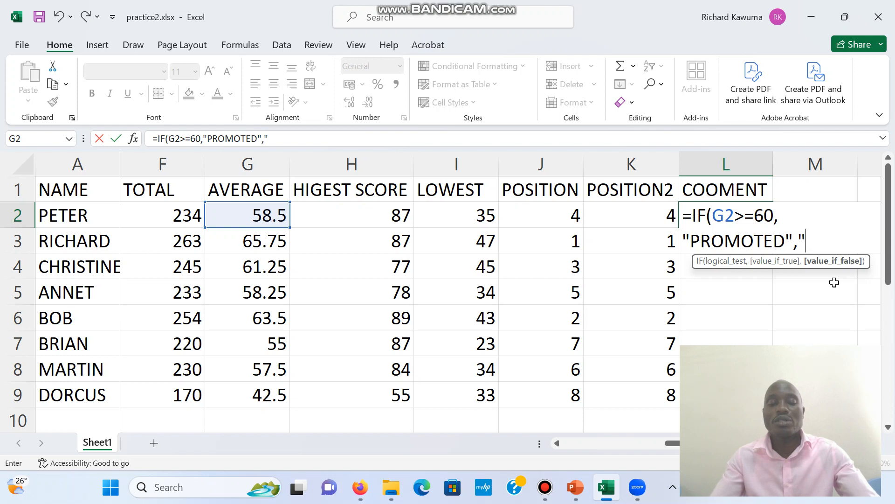
type("DEMO")
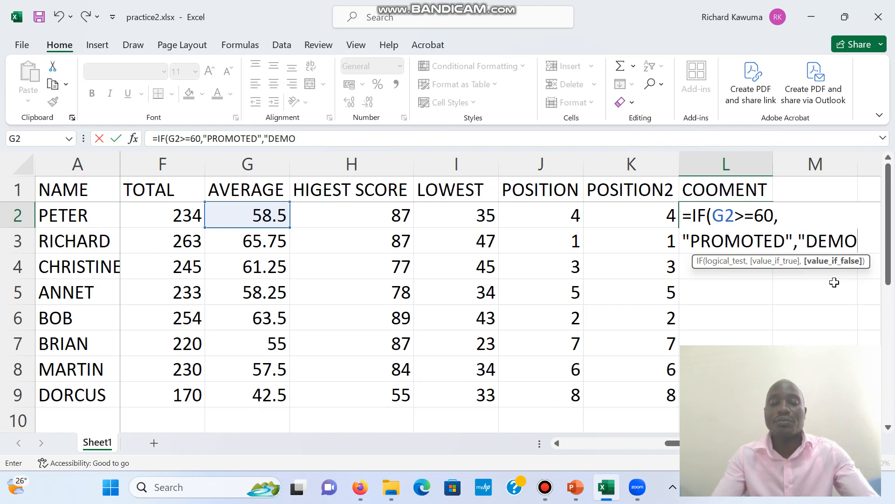
type("TED")
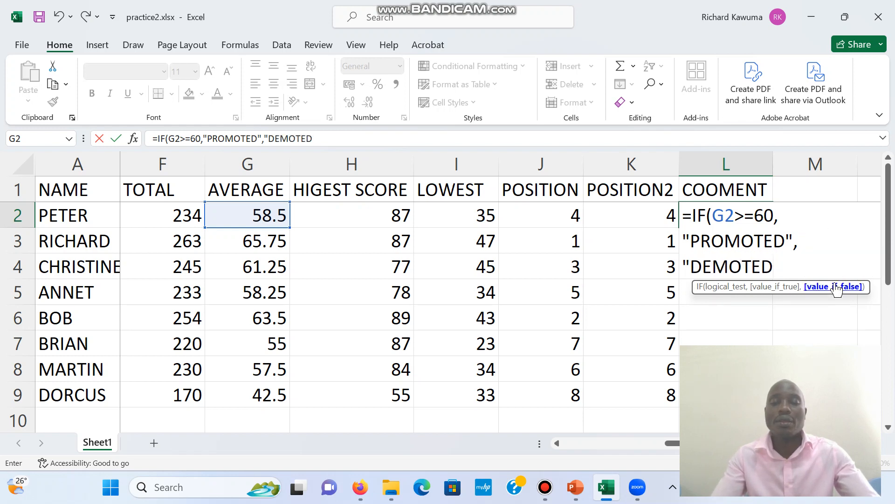
type("\")")
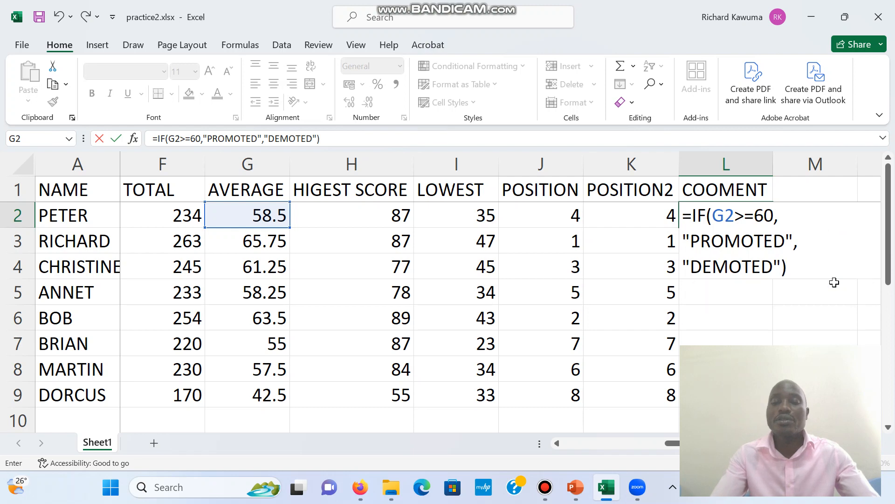
key("Return")
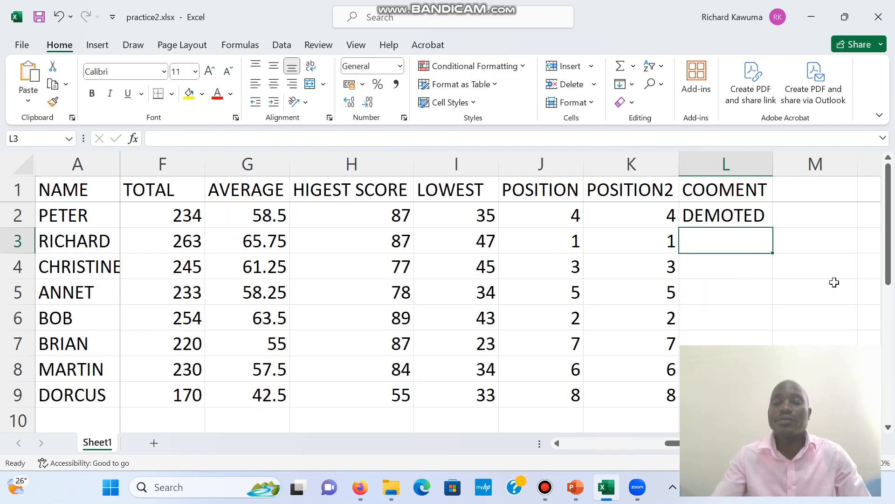
- Fill the L2 formula down through L9 and AutoFit column L to the filled comments
left_click(742, 215)
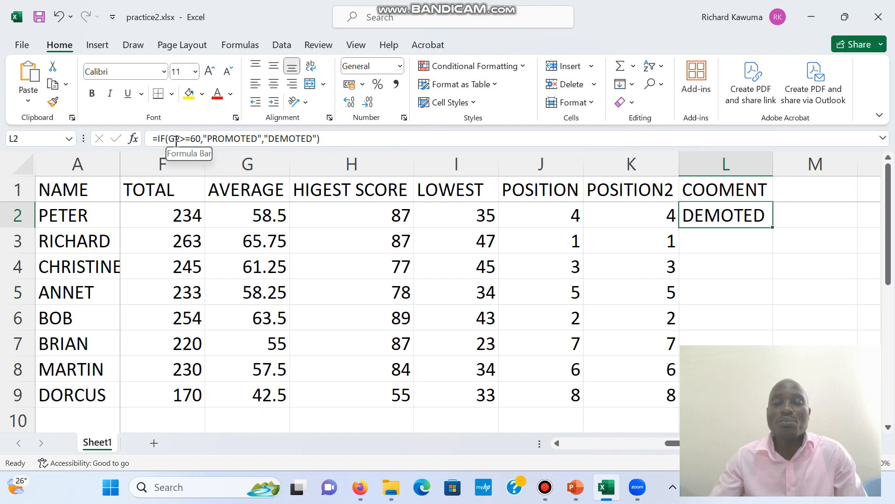
double_click(772, 228)
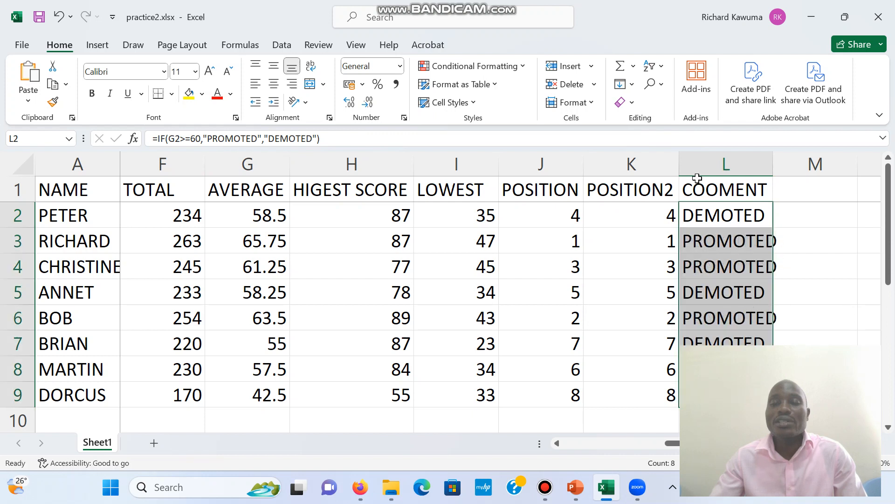
left_click(594, 105)
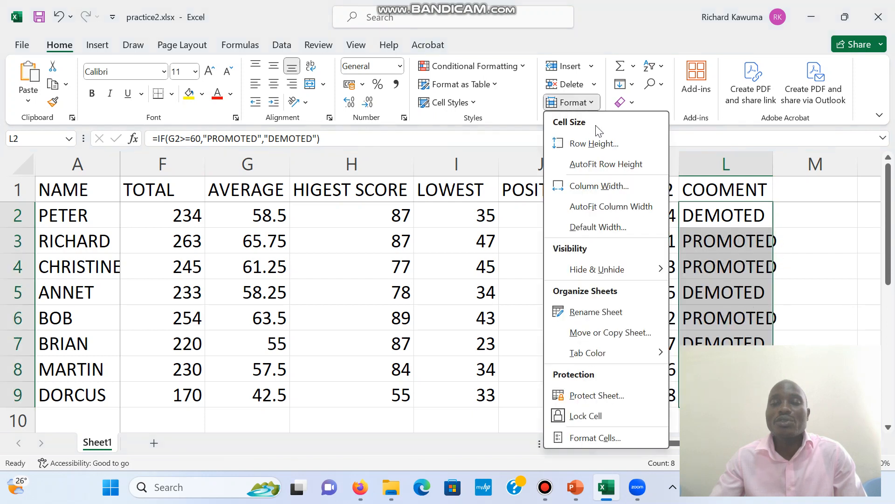
left_click(611, 206)
left_click(826, 282)
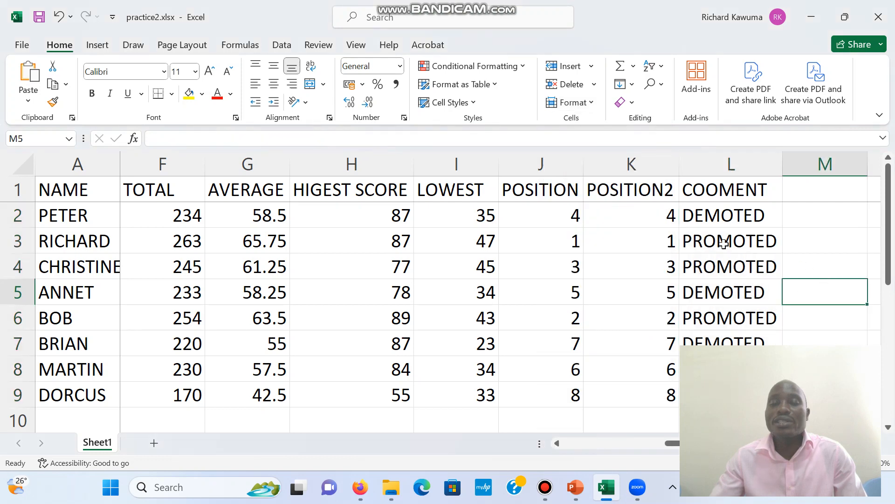
- Compare the averages and comments in rows 5 and 6, and inspect the comment formulas in L2, L7 and L3
left_click(17, 295)
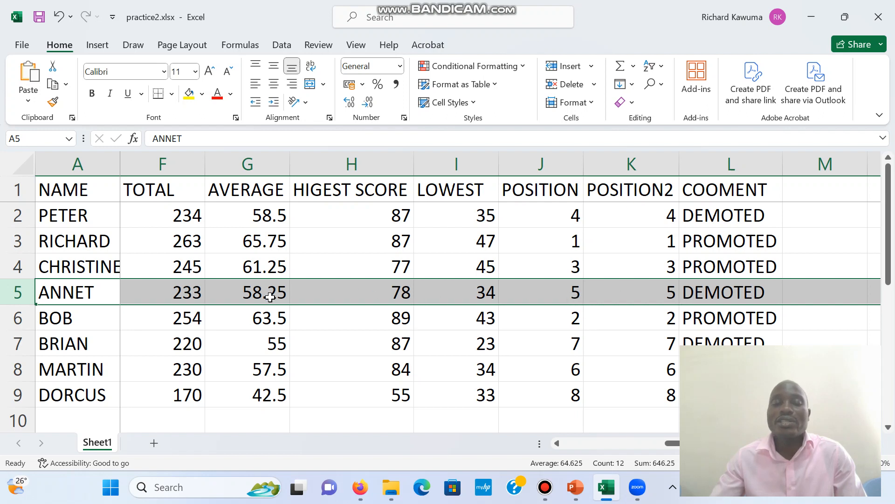
left_click(18, 316)
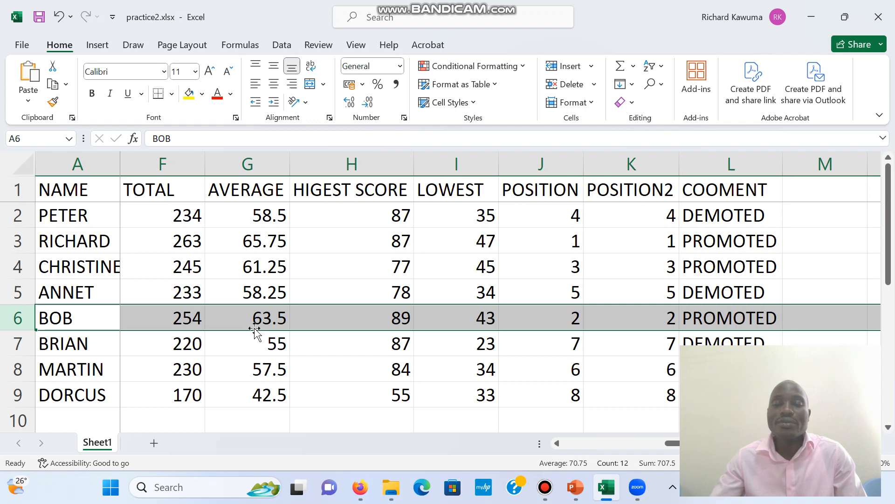
left_click(730, 221)
left_click(732, 334)
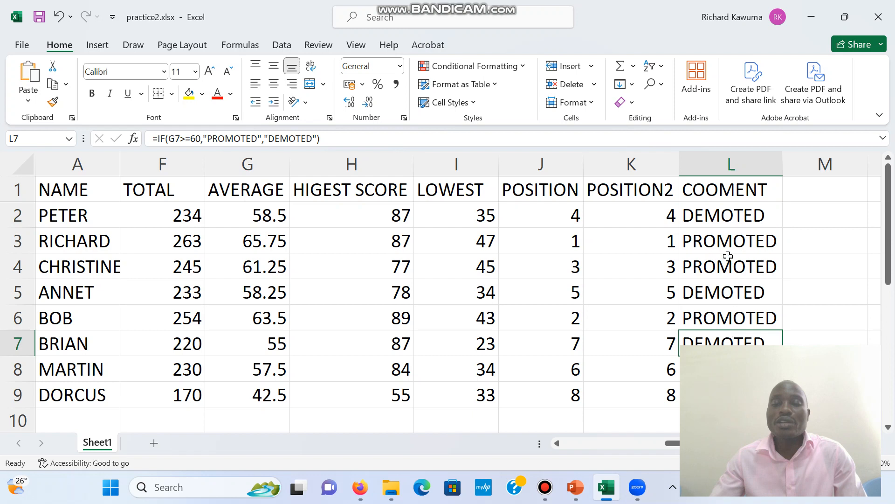
left_click(724, 242)
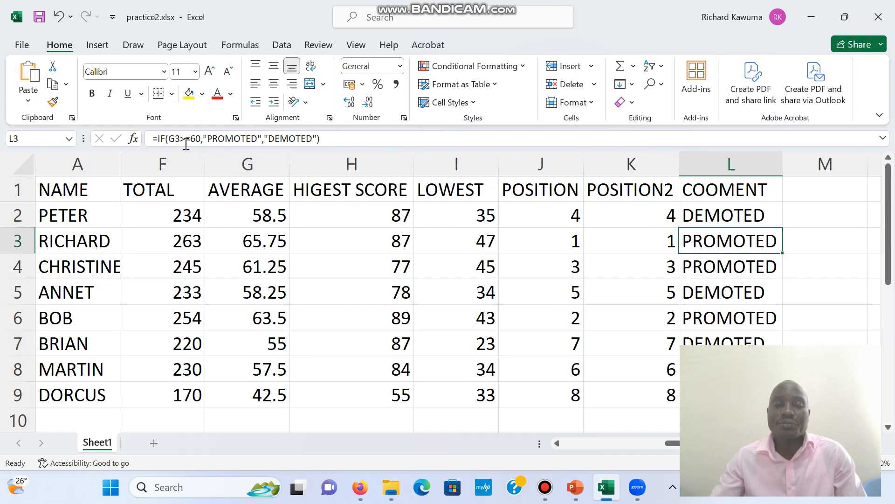
- Inspect the comment formulas in cells L4 through L9, checking which average cell each one refers to
left_click(698, 273)
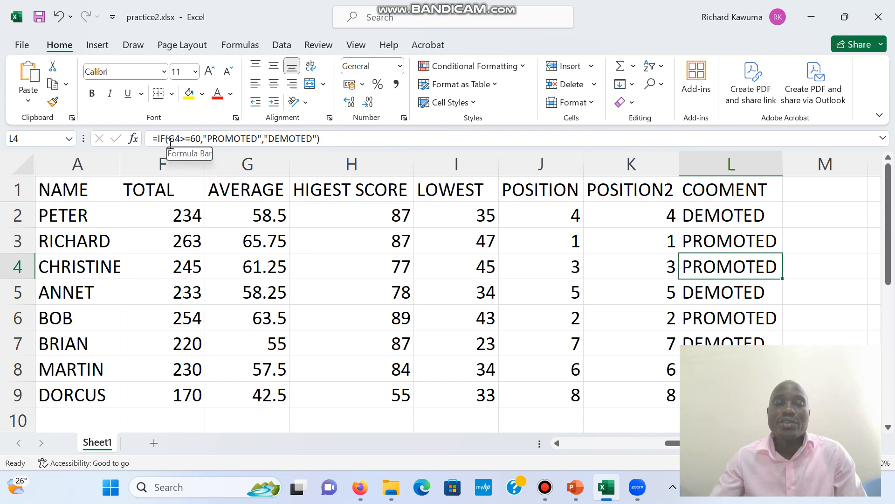
left_click(701, 297)
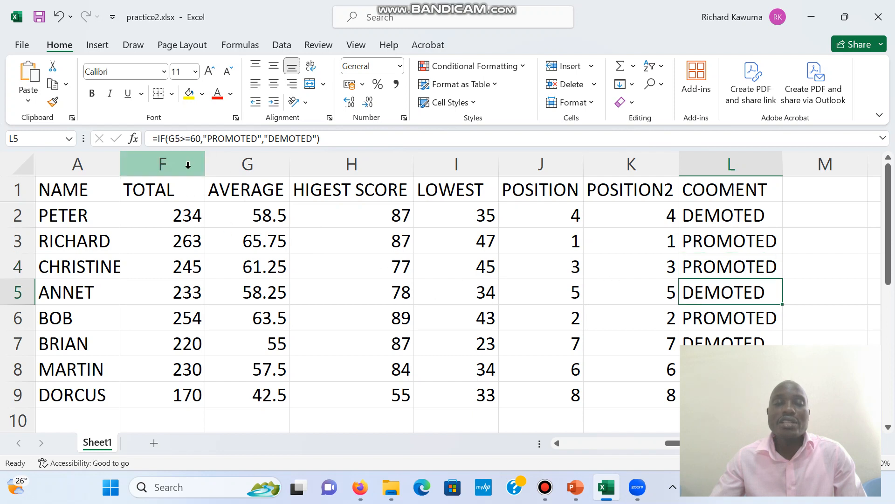
left_click(725, 325)
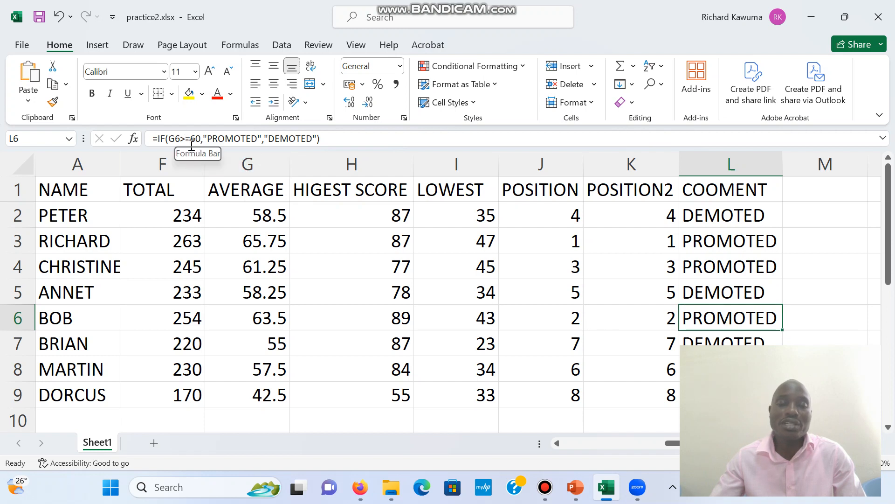
left_click(738, 340)
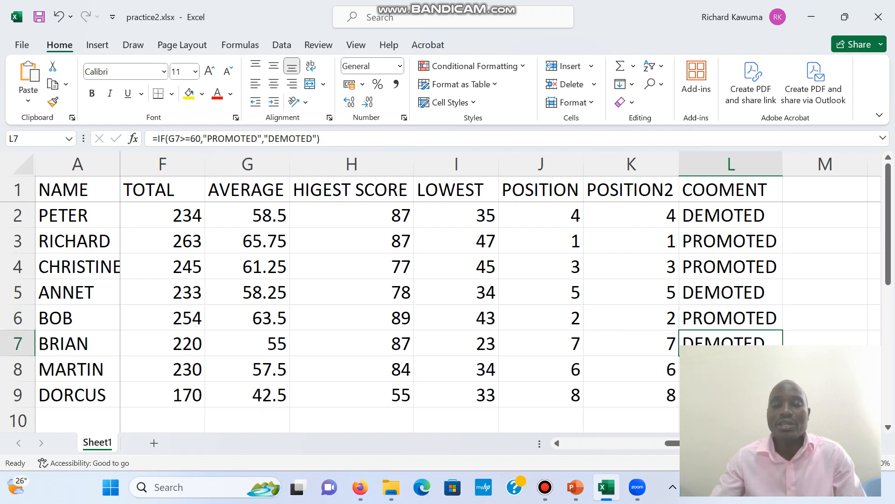
left_click(734, 368)
left_click(735, 394)
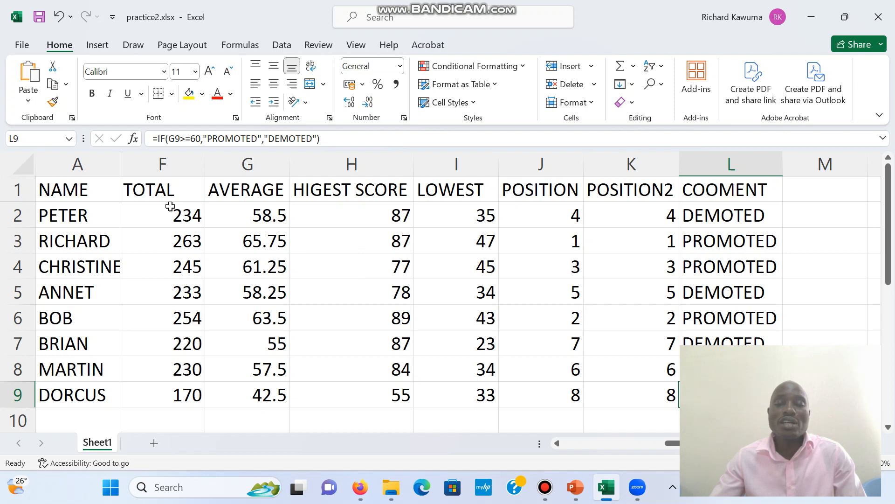
- Add the header COMMENT2 in cell M1 and AutoFit the width of column M
left_click(807, 192)
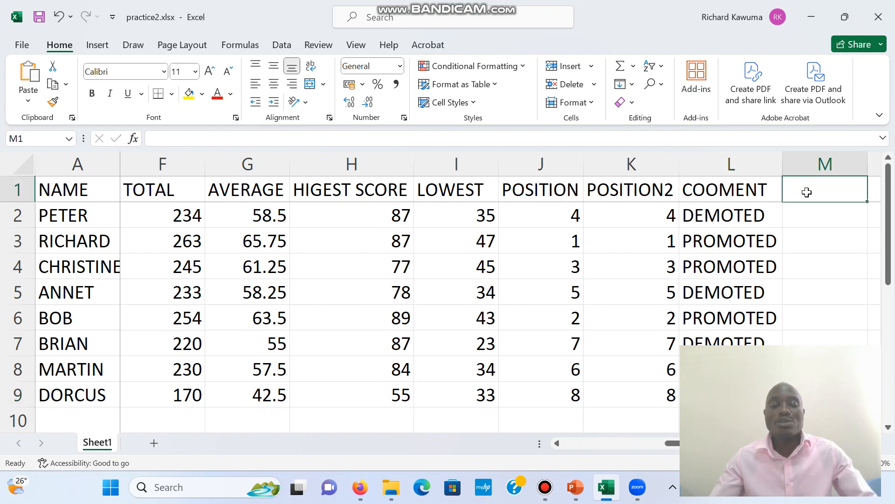
type("COMMEN")
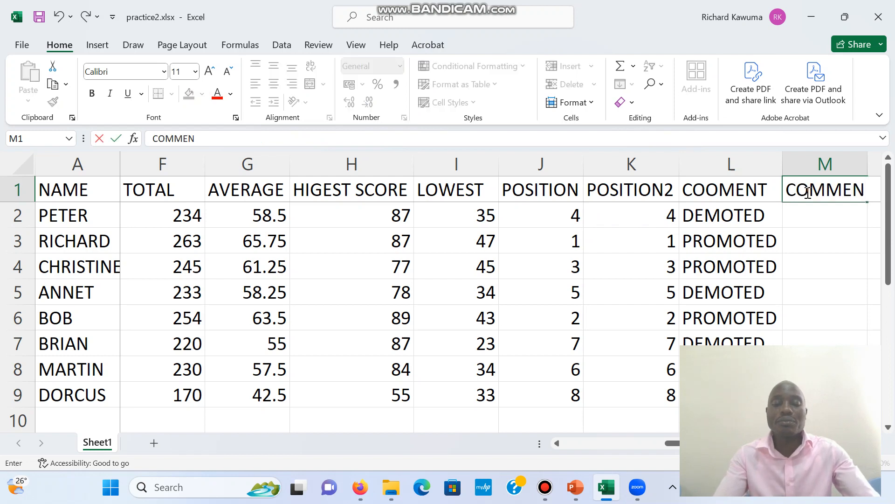
type("T2")
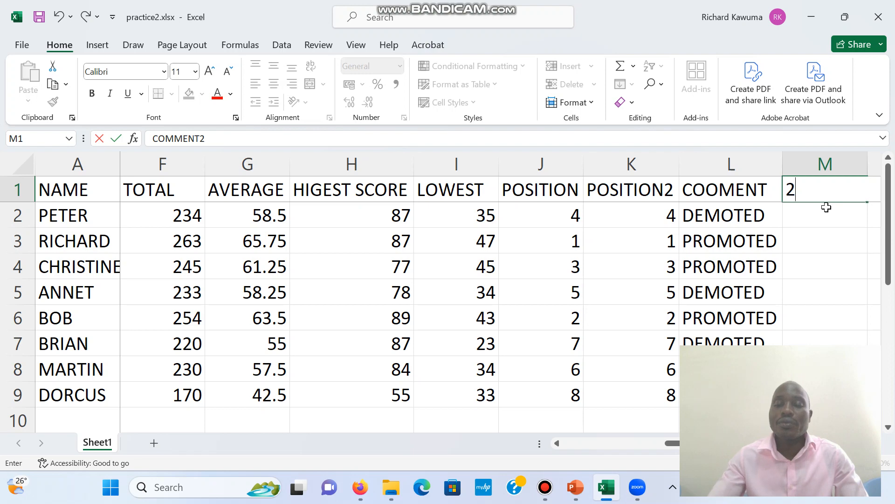
key("Return")
left_click(833, 193)
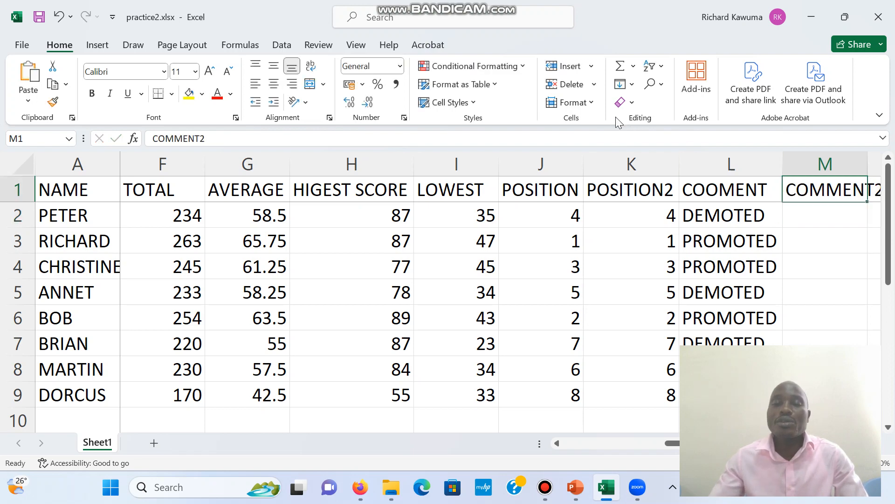
left_click(589, 103)
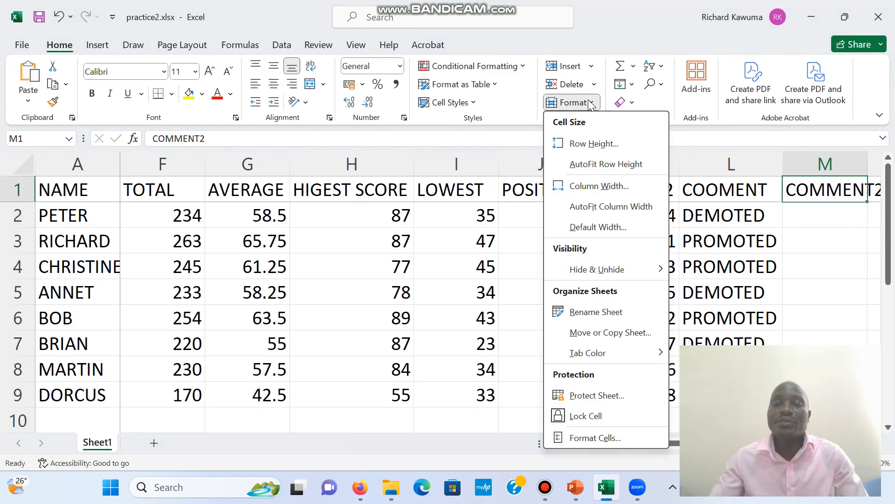
left_click(603, 207)
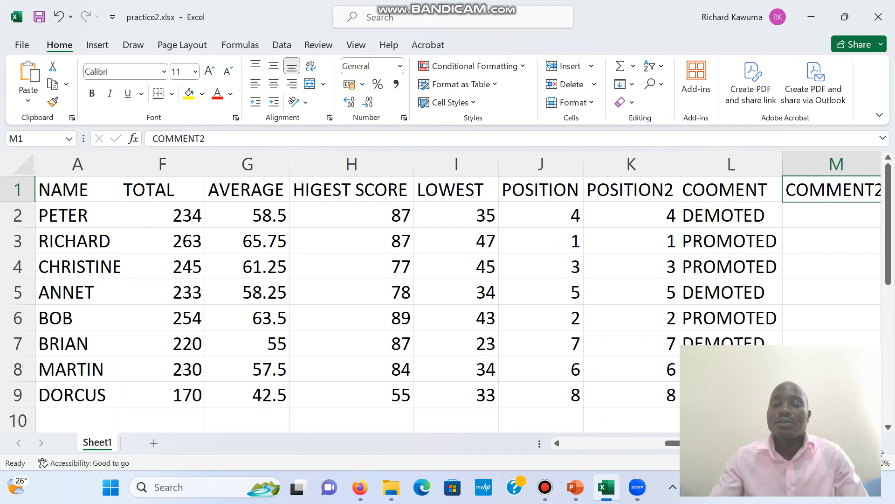
- Begin an IF formula in cell M2 with the logical test F2>220 on the total
left_click(875, 444)
left_click(748, 218)
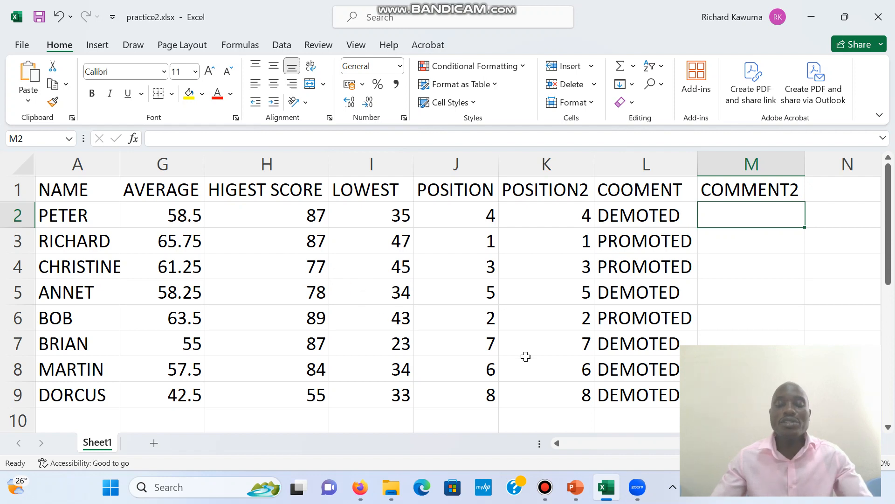
type("=IF")
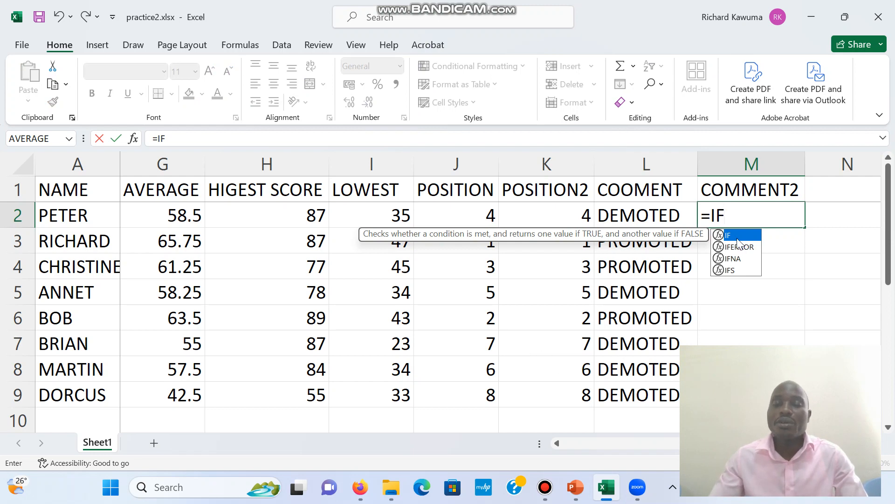
type("(")
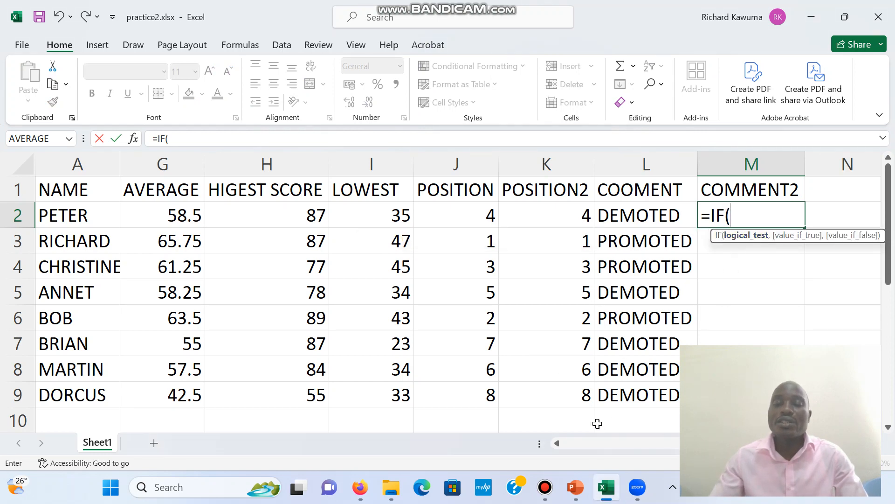
left_click(557, 443)
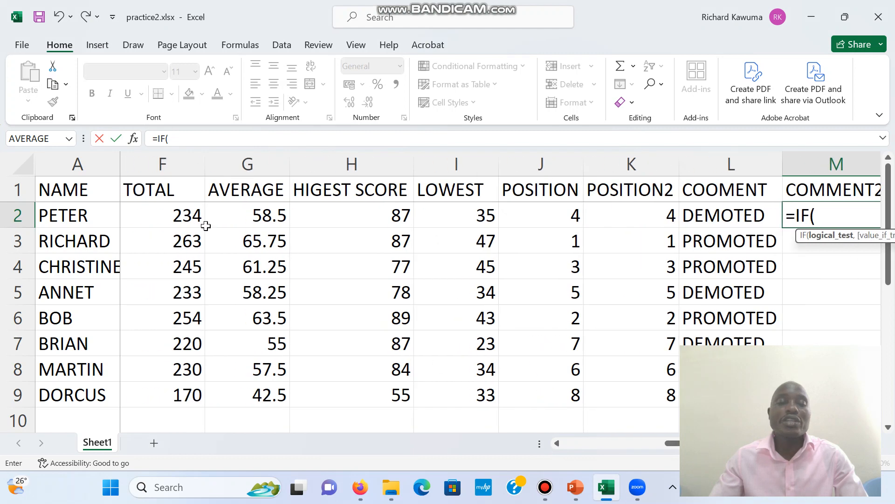
left_click(187, 214)
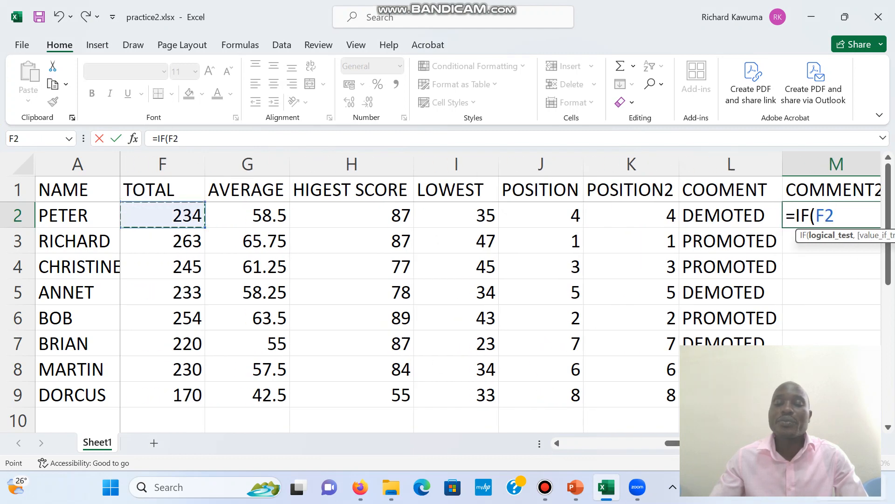
left_click(875, 443)
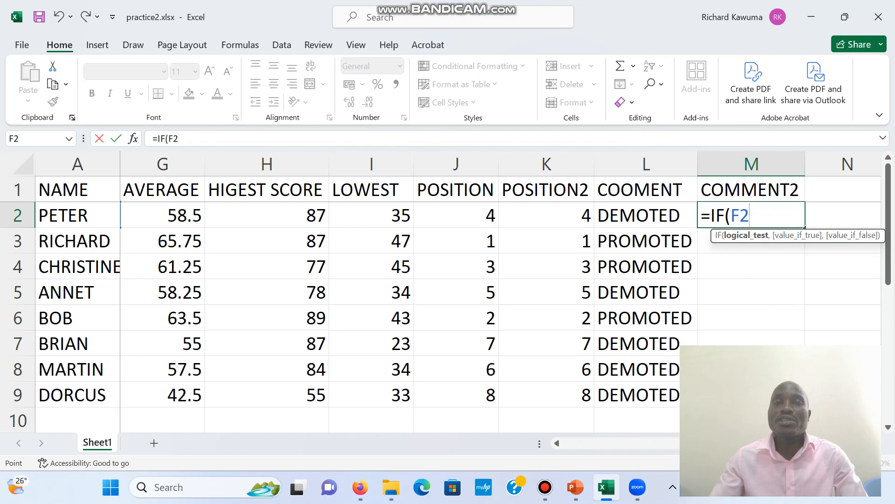
scroll(501, 298, "left", 2)
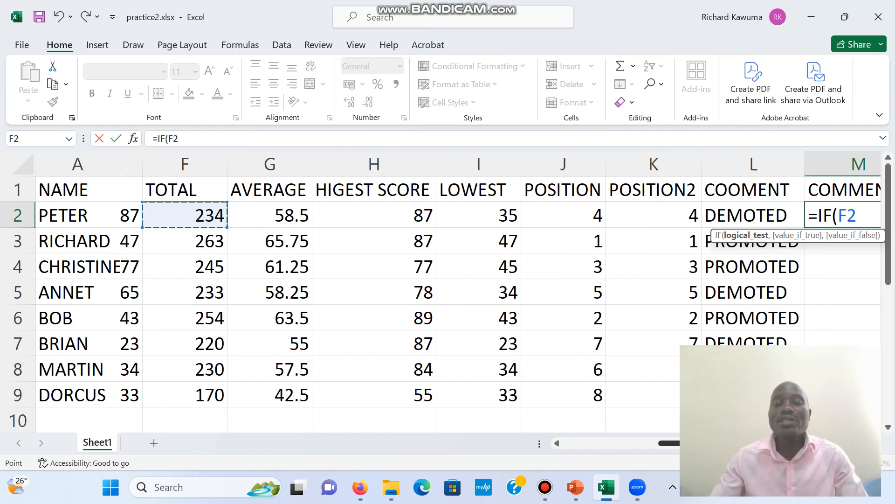
scroll(500, 298, "right", 2)
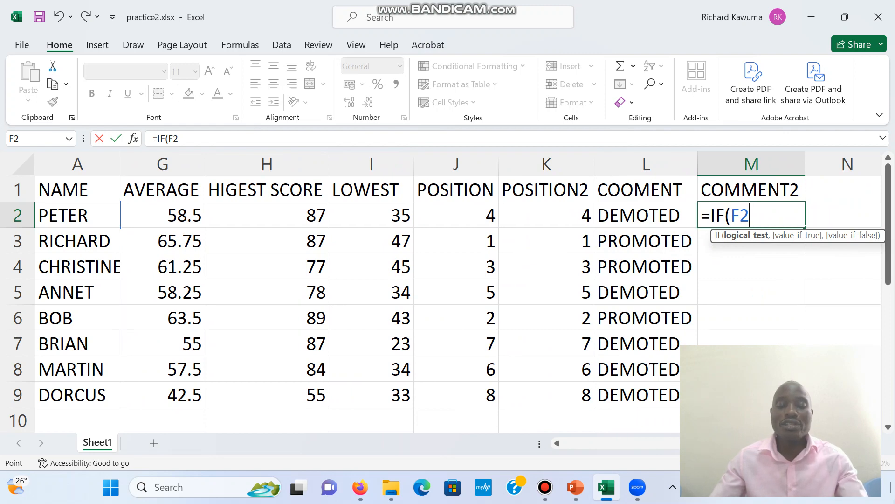
type(">")
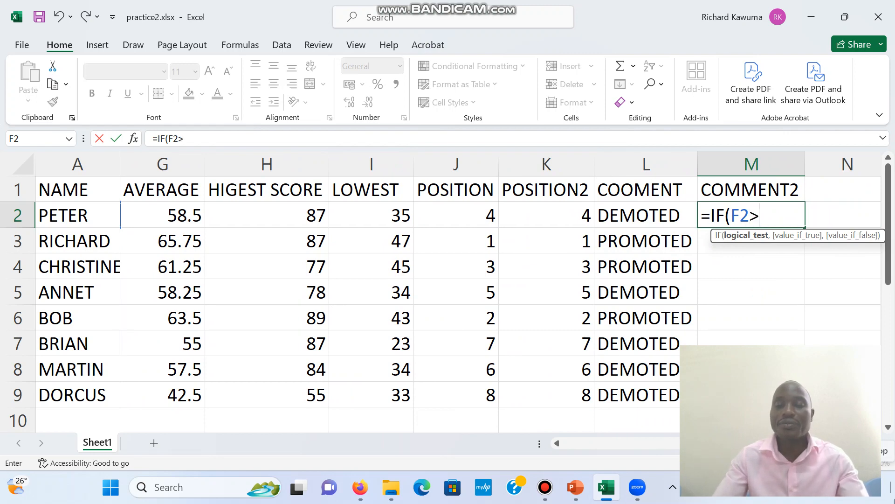
type("2")
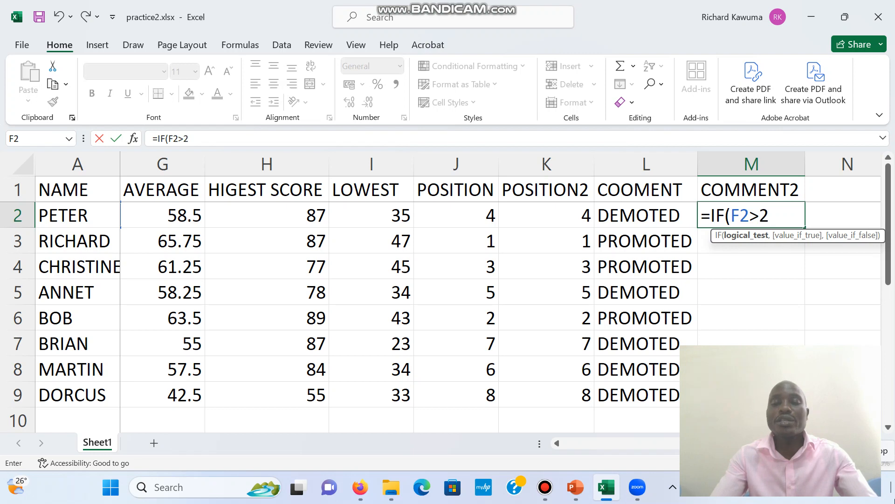
type("20")
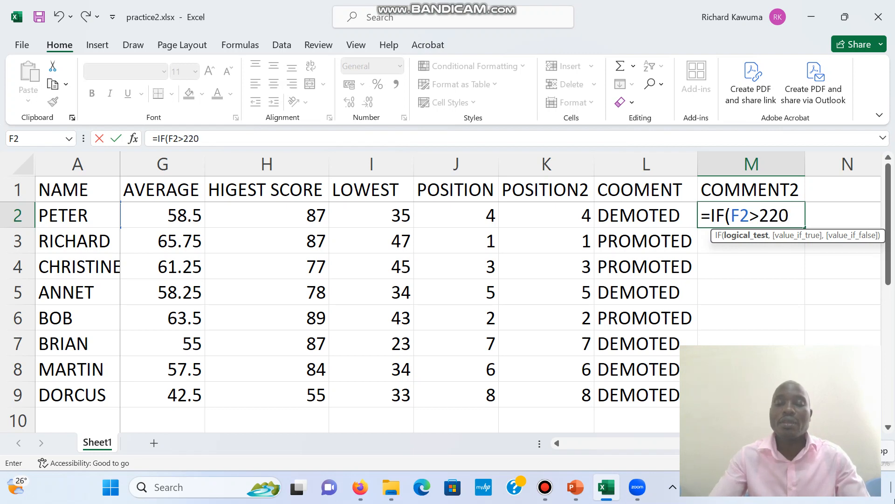
- Complete the IF formula in M2 with "PROMOTED" as the value if true and "DEMOTED" as the value if false, and reselect M2
type(",")
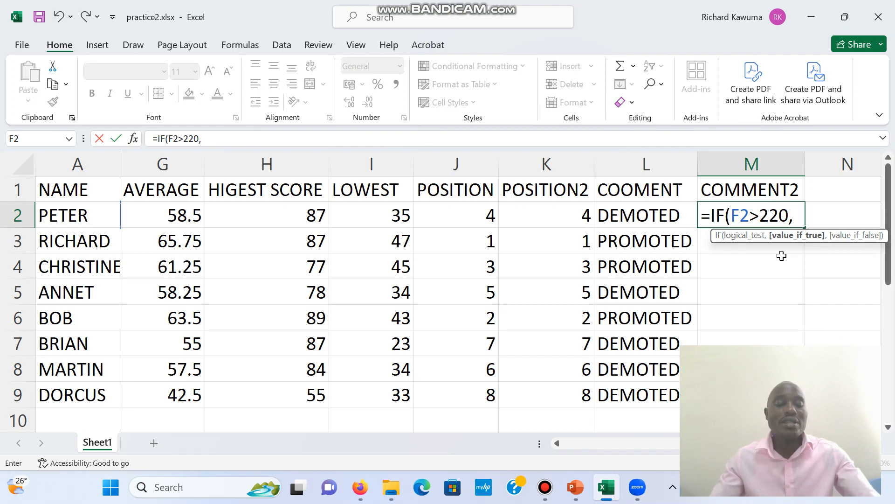
type("\"")
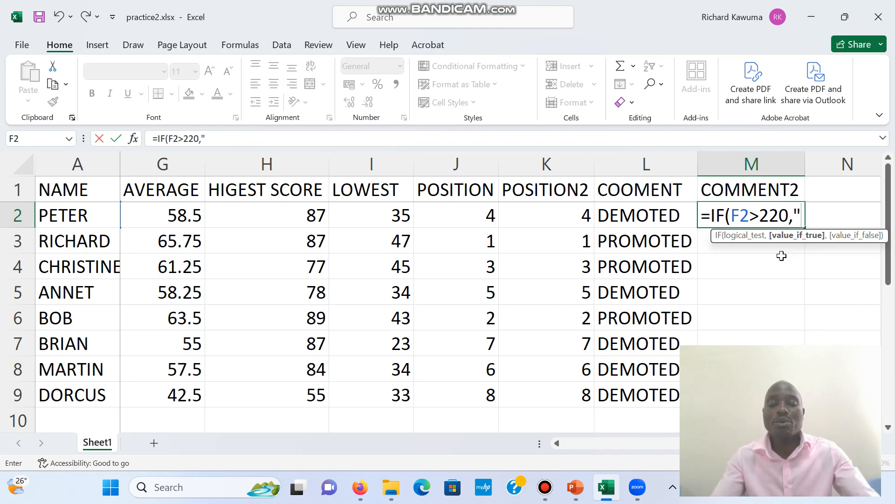
type("PROMOTE")
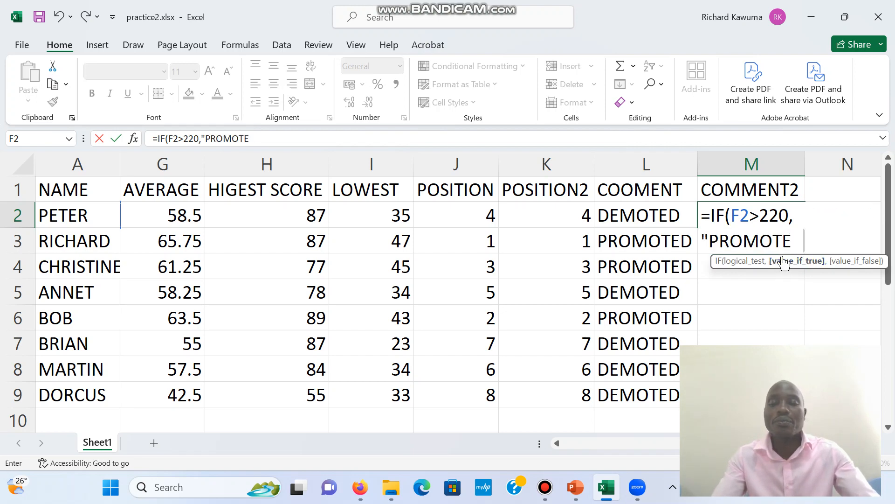
type("D")
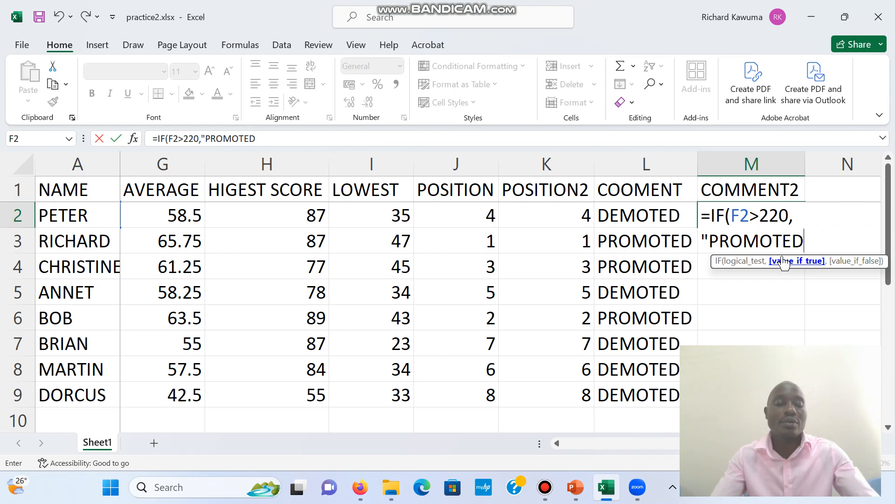
type("\"")
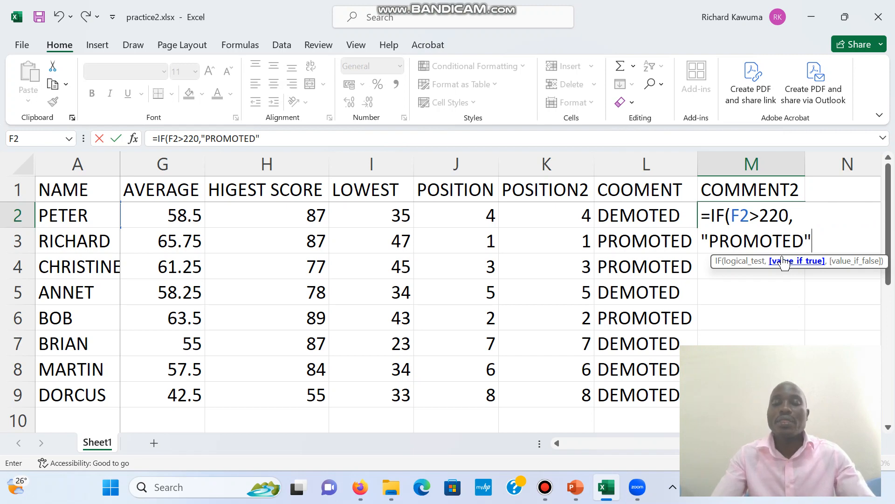
type(",")
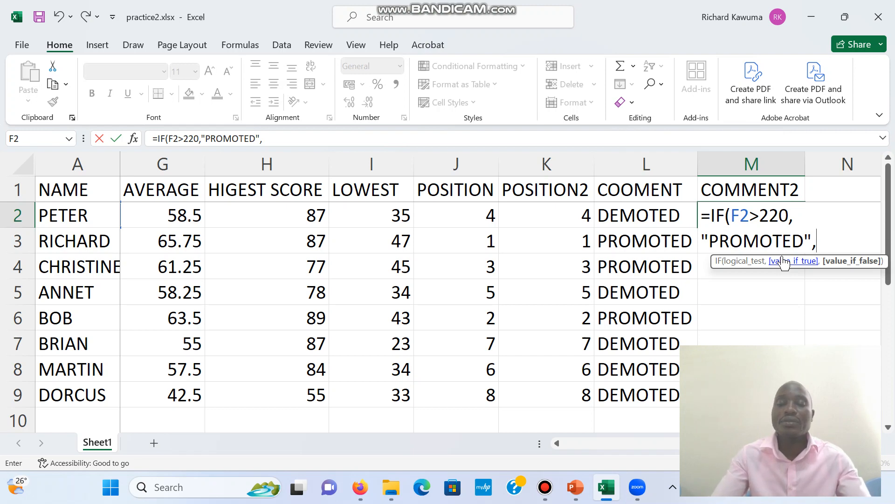
type("\"DEMOTED")
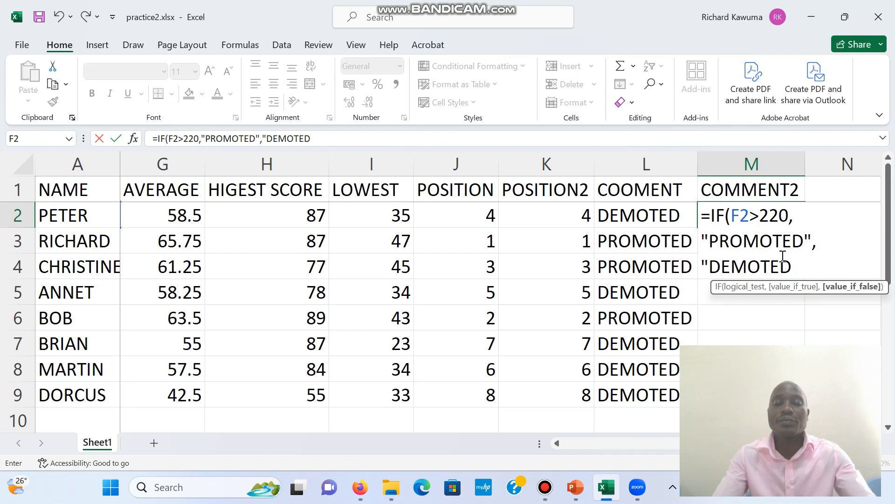
type("\"")
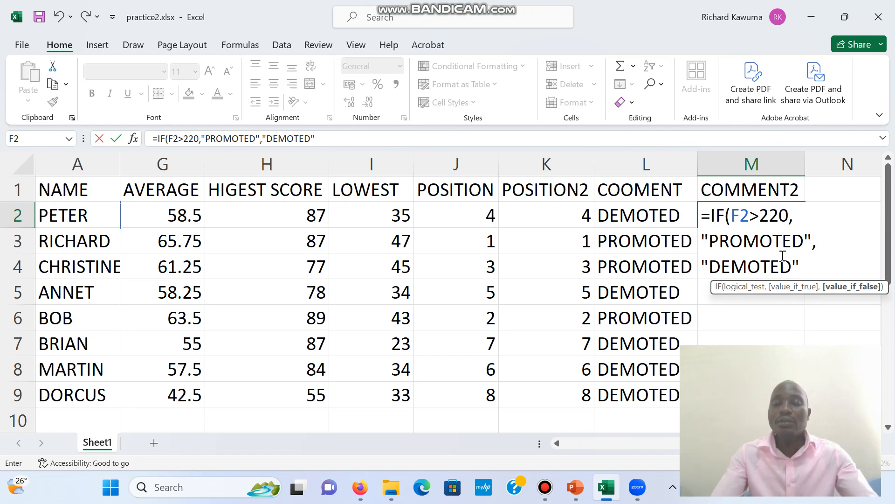
type(")")
key("Return")
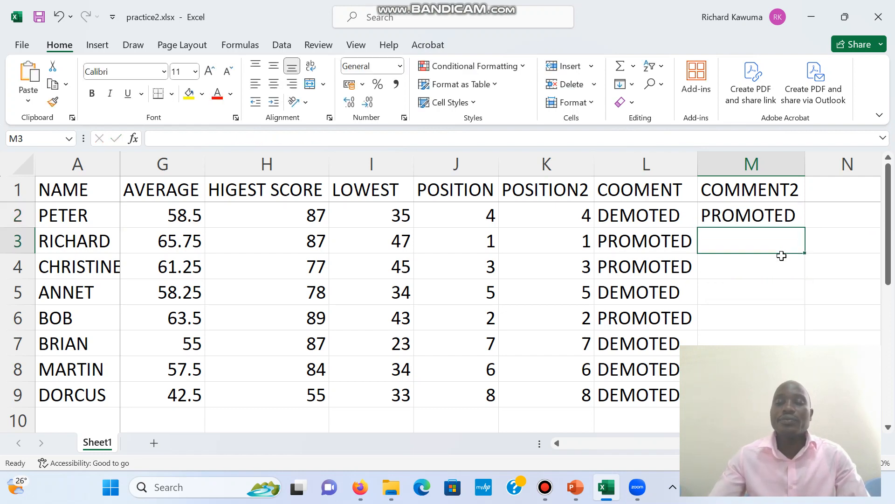
left_click(776, 216)
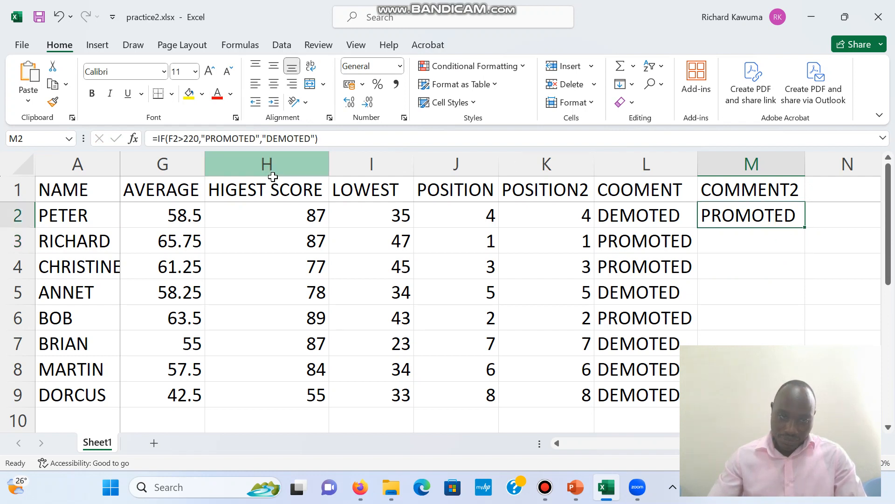
- Hide columns G through K so the TOTAL column sits directly beside the comment columns
left_click_drag(194, 171, 524, 200)
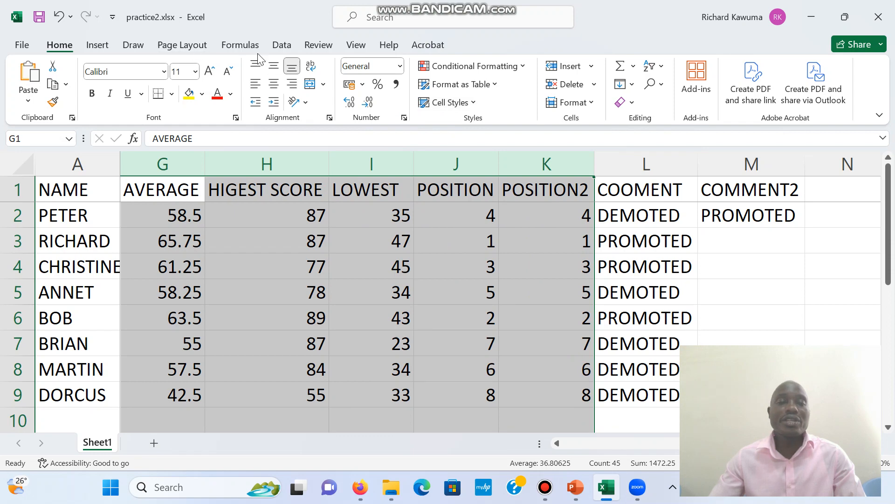
left_click(595, 105)
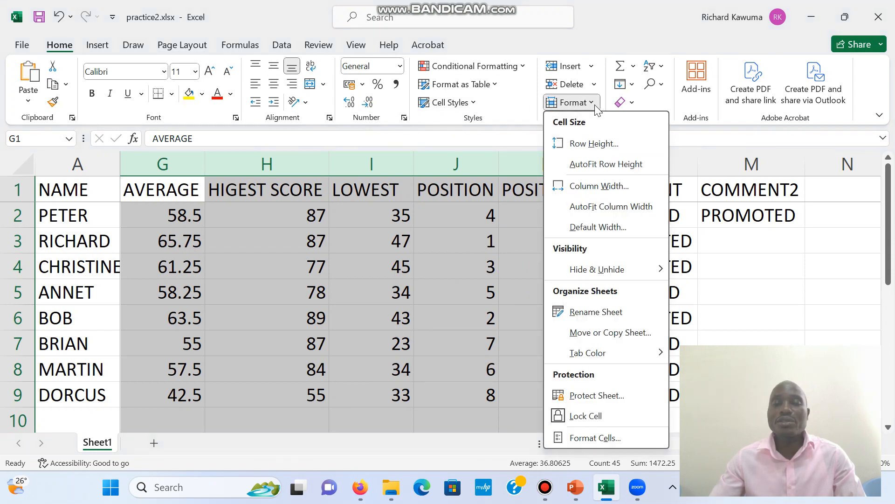
mouse_move(613, 273)
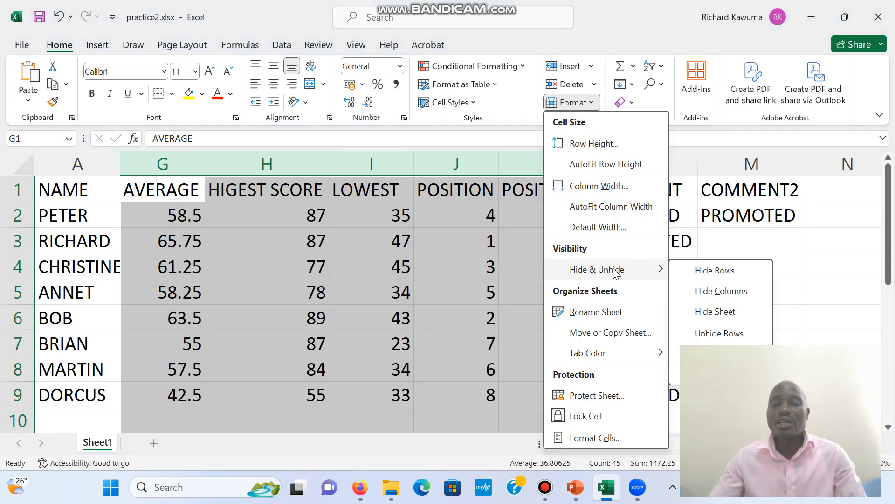
left_click(720, 290)
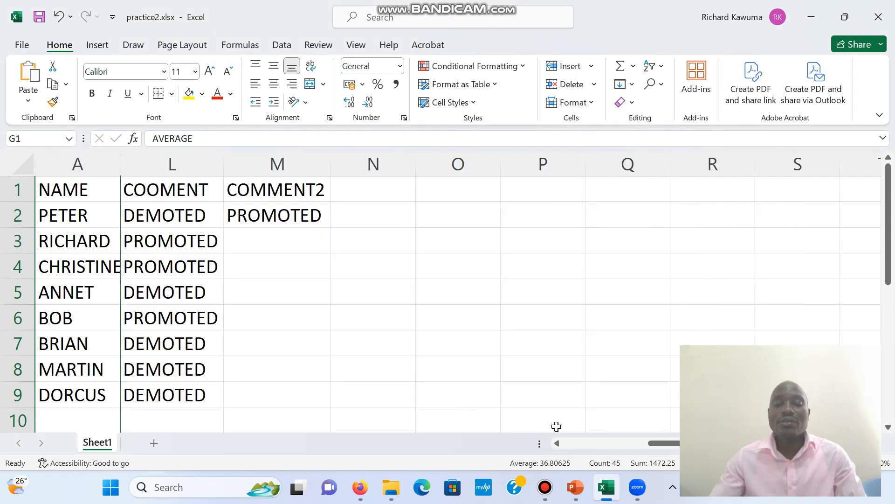
left_click(557, 443)
left_click(556, 443)
left_click(557, 442)
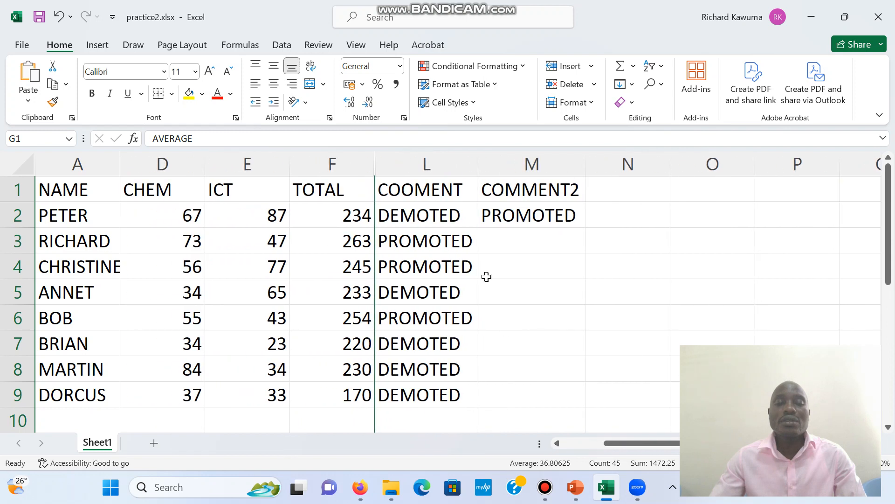
- Fill the IF formula from M2 down to M9 and check the formulas in M9 and M7 against their totals
left_click(372, 217)
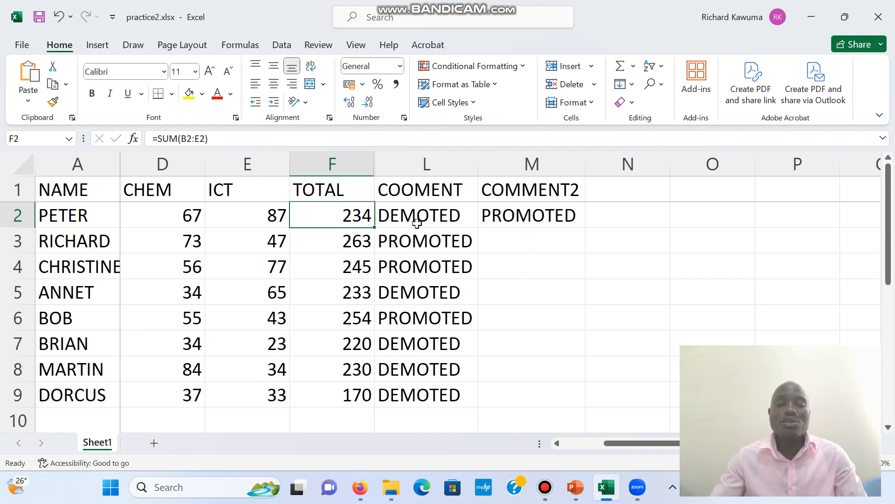
left_click(525, 224)
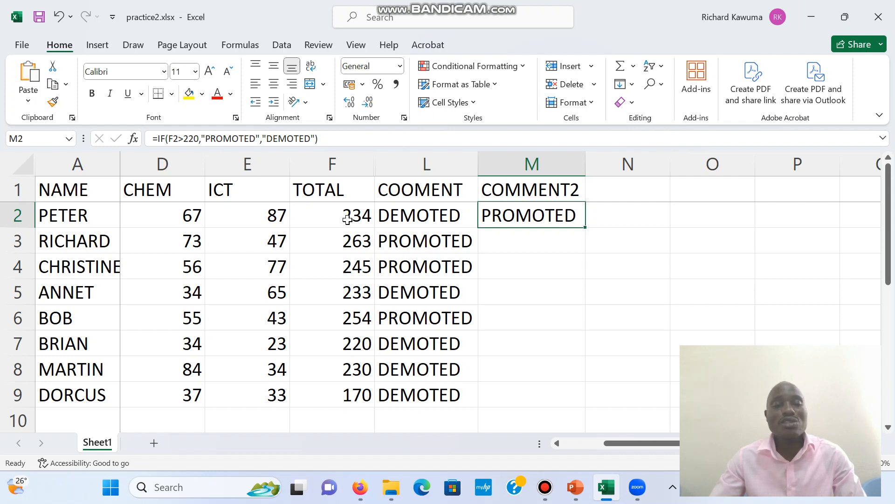
double_click(586, 228)
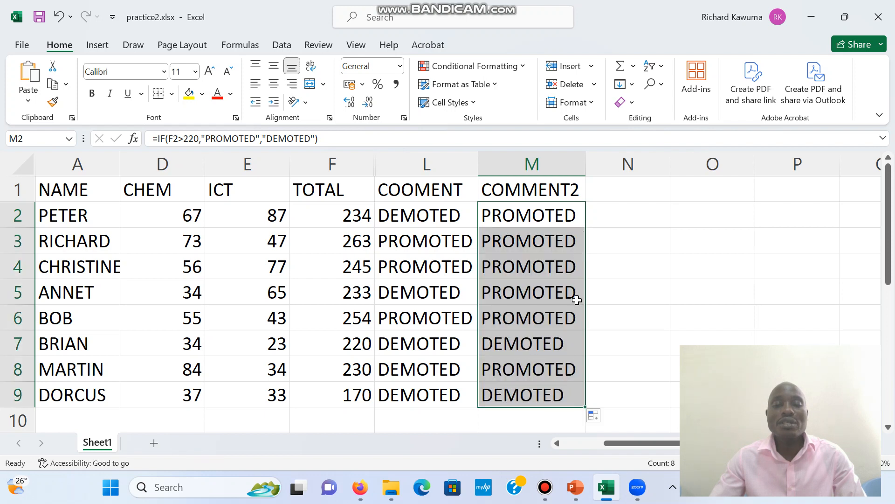
left_click(548, 389)
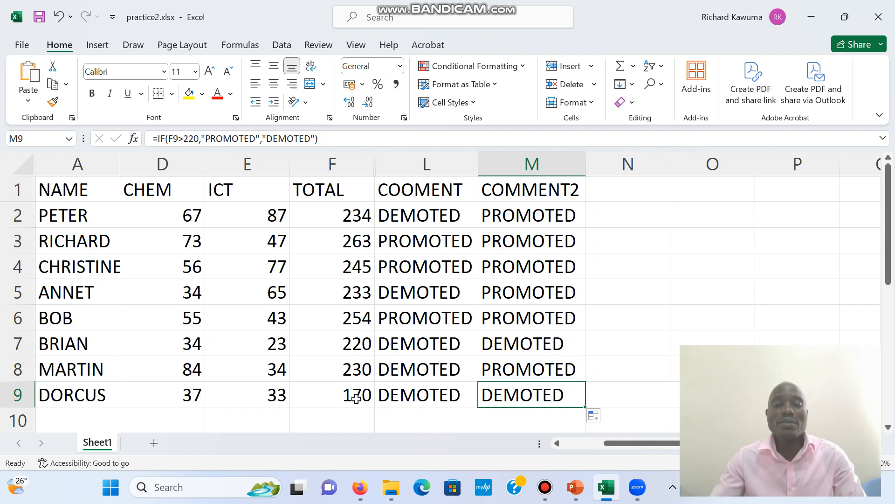
left_click(497, 349)
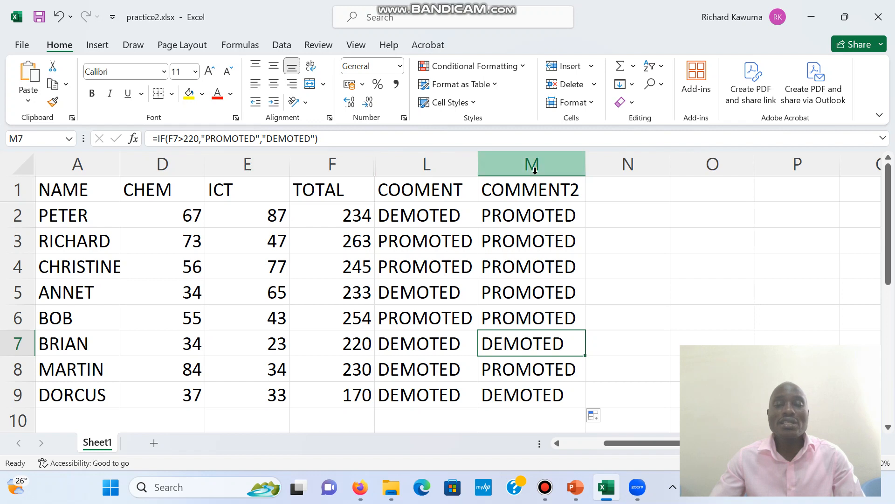
- Add the header COMMENT3 in cell N1
left_click(595, 192)
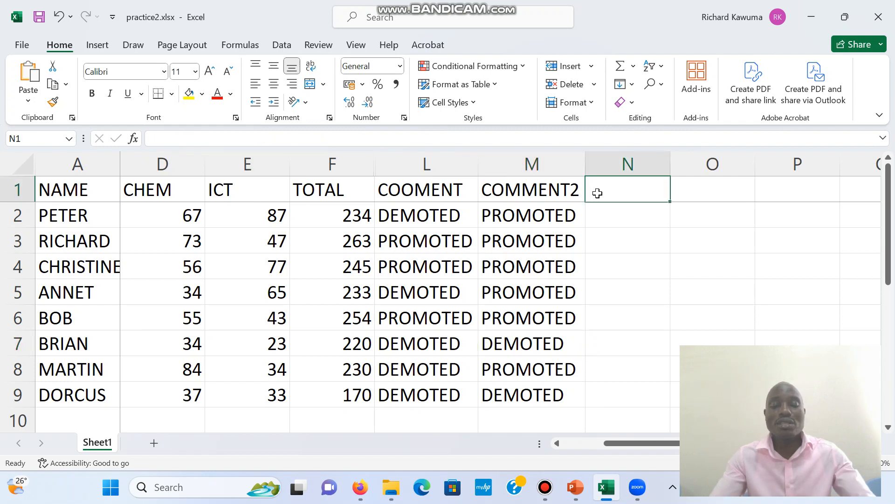
type("COMMENT")
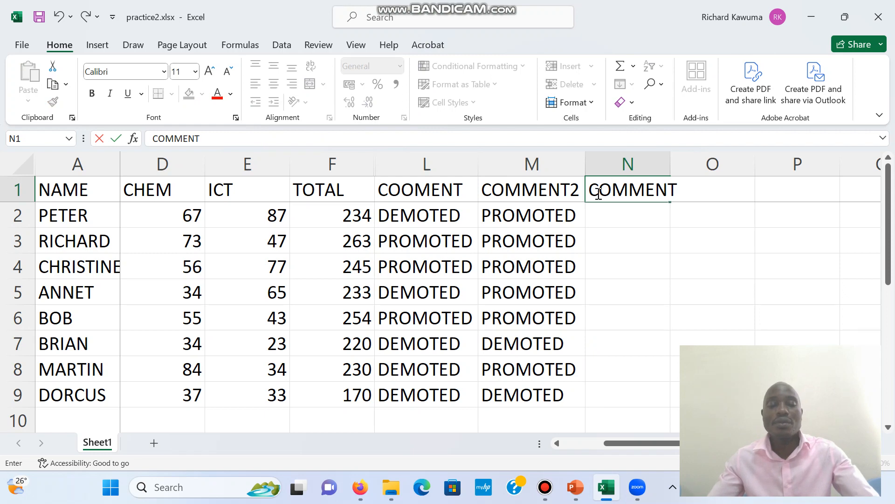
type("3")
key("Return")
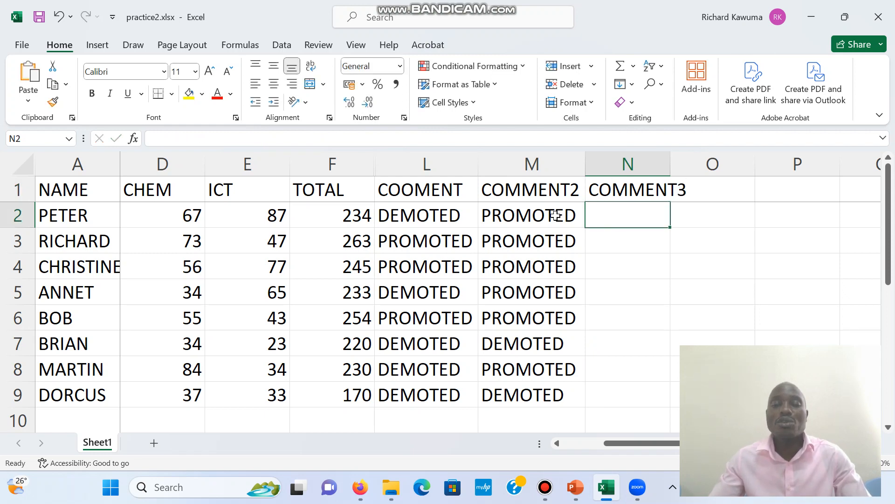
- Copy the IF formula from M2 into N2 and clear the copy marquee
left_click(555, 215)
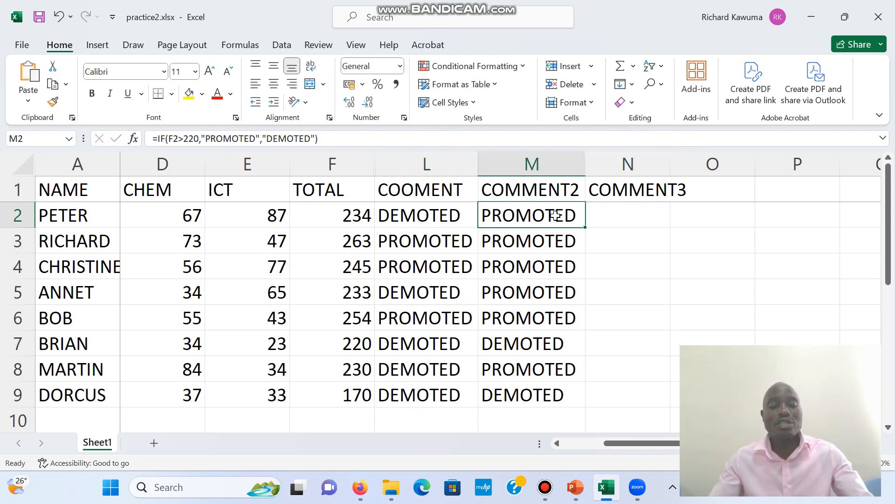
key("ctrl+c")
left_click(615, 215)
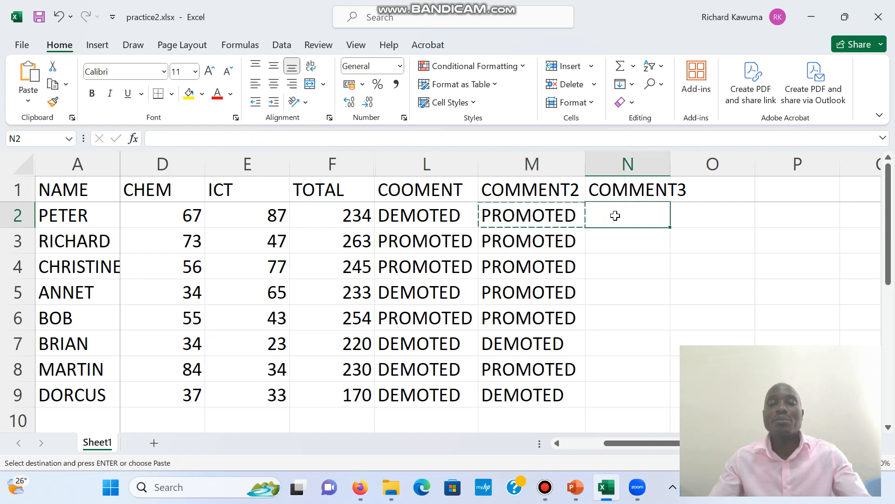
key("ctrl+v")
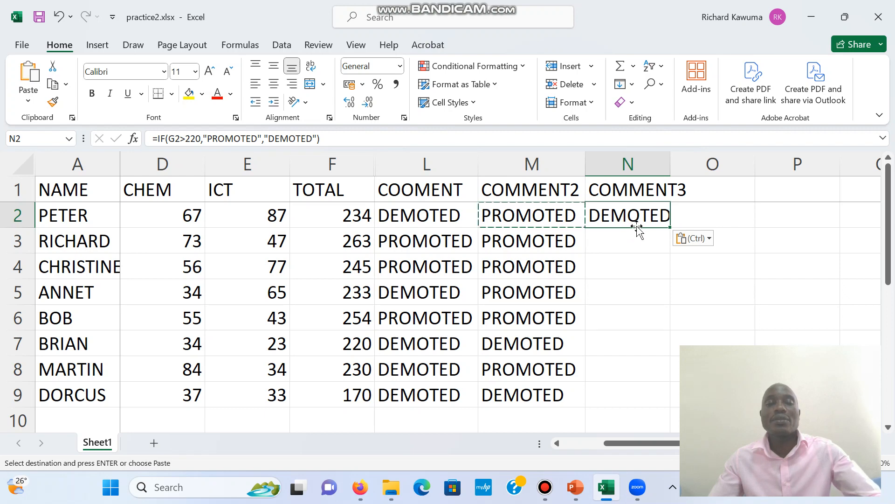
key("Escape")
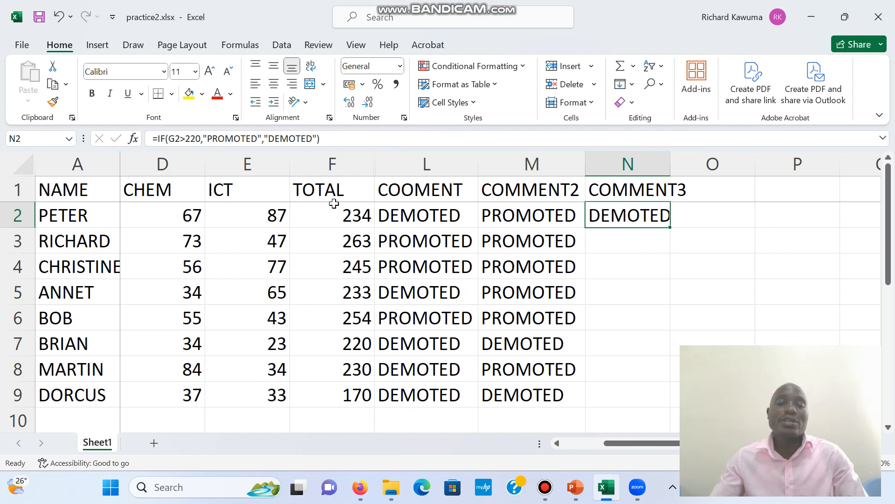
- Change the cell reference in the N2 formula's logical test to F2 and reselect N2
left_click(174, 140)
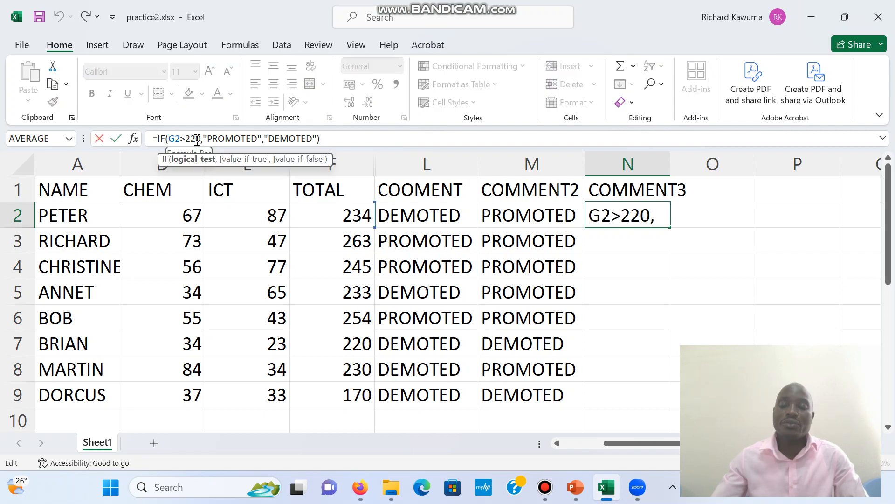
key("BackSpace")
type("F")
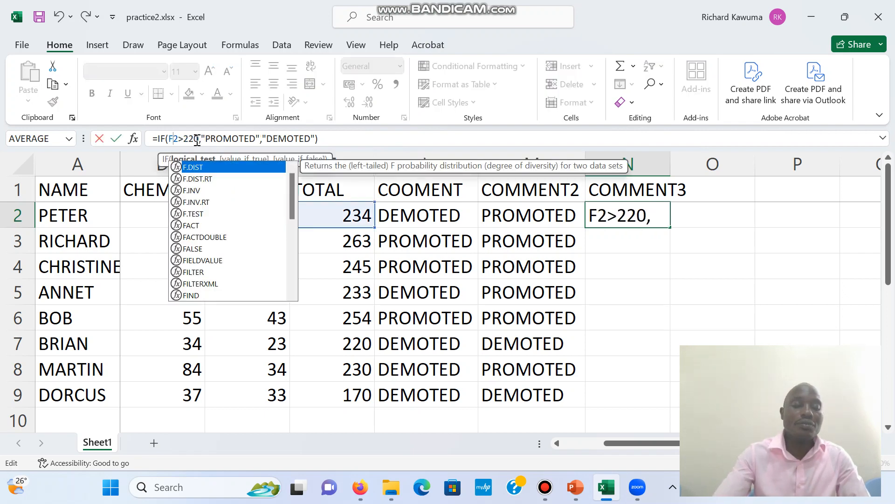
key("Return")
left_click(610, 221)
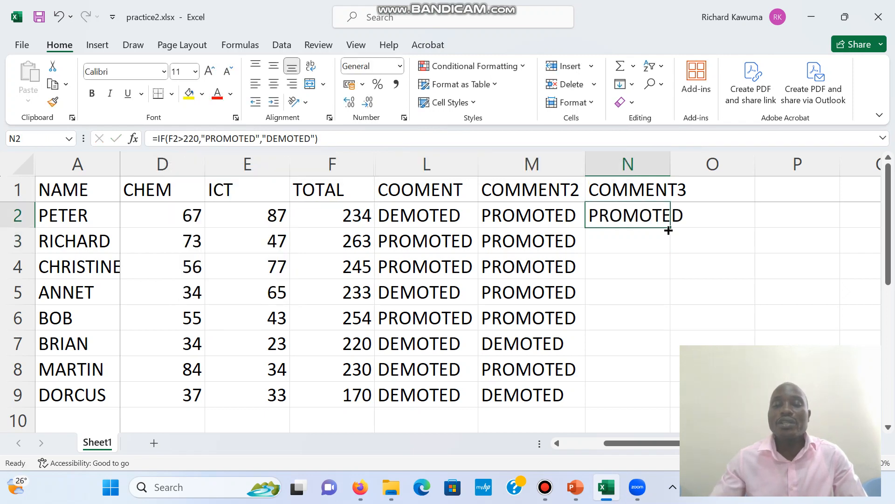
- Change the comparison operator in the N2 formula so the logical test reads F2>=220, and reselect N2
left_click(184, 137)
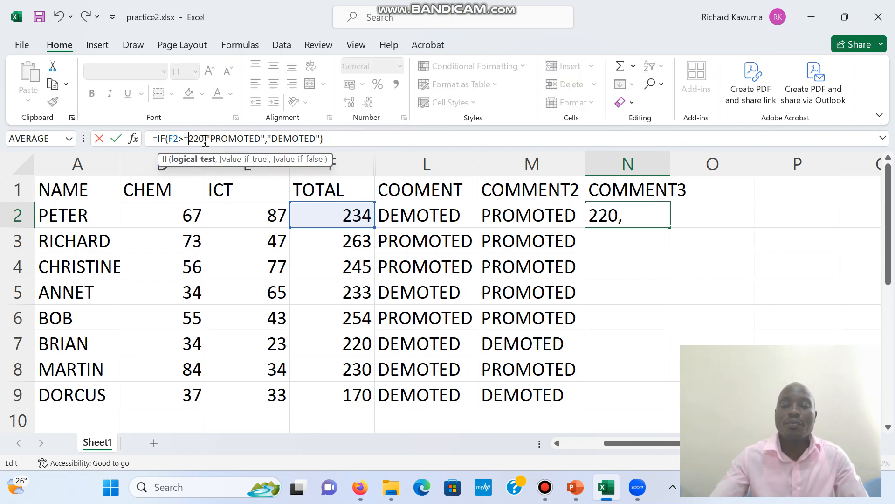
key("Return")
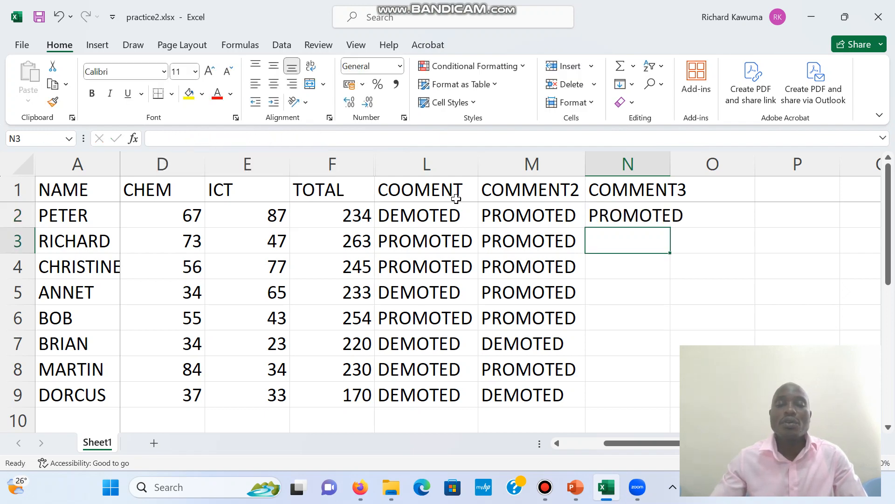
left_click(606, 219)
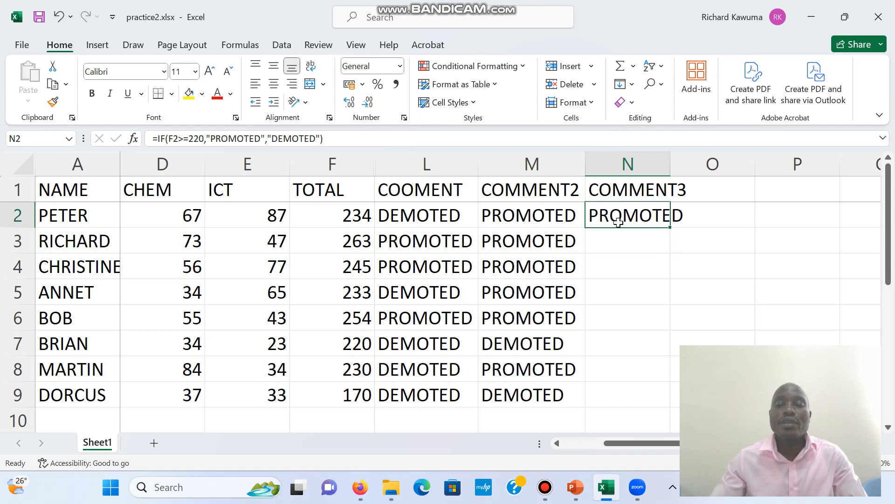
- Fill the N2 formula down to N9 and AutoFit the width of column N
double_click(670, 228)
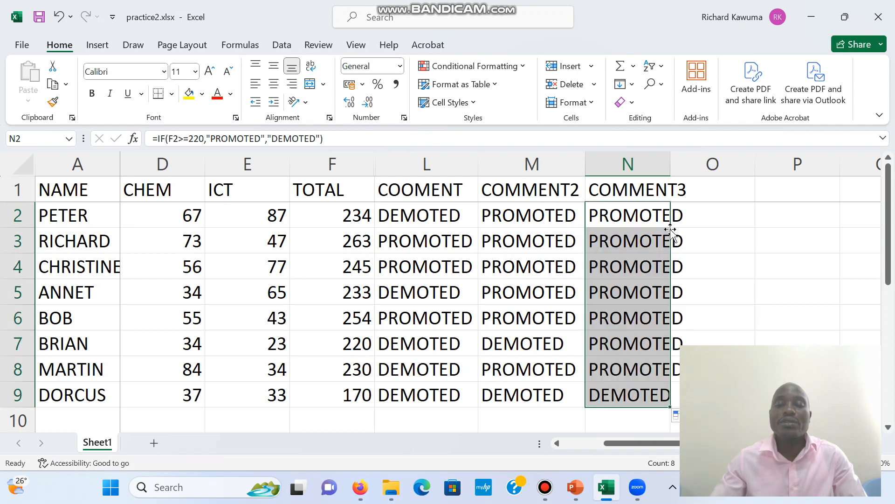
left_click(591, 103)
left_click(612, 206)
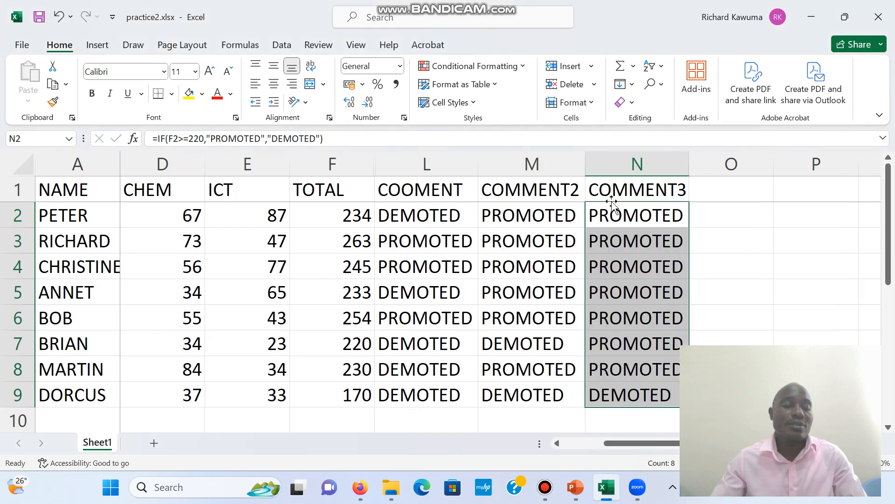
left_click(721, 290)
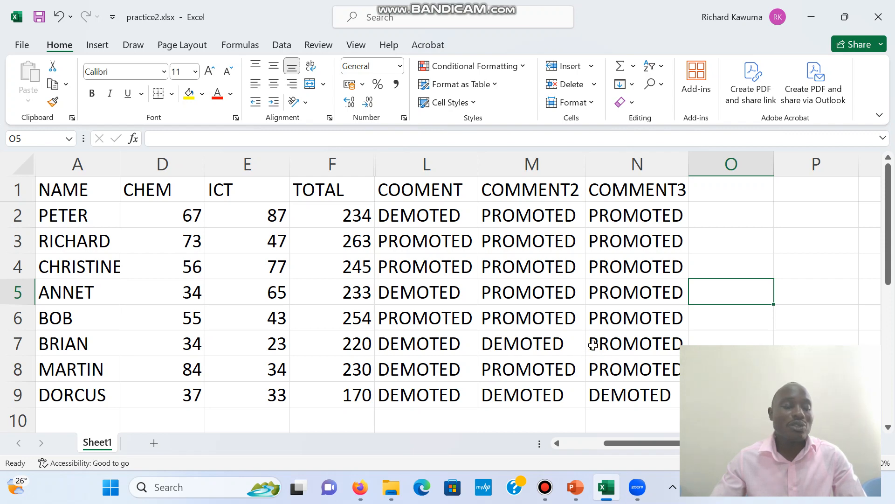
- Compare the formulas in M7 and N7, and highlight all of row 7 with a yellow fill
left_click(566, 344)
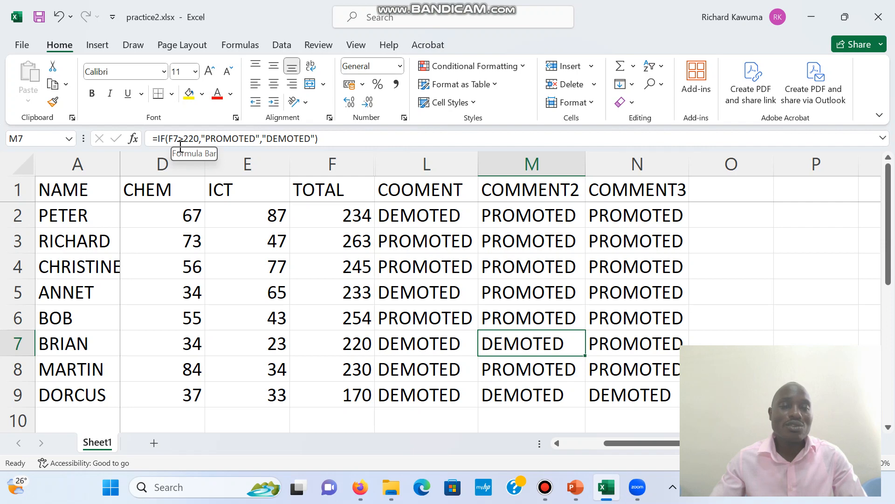
left_click(606, 345)
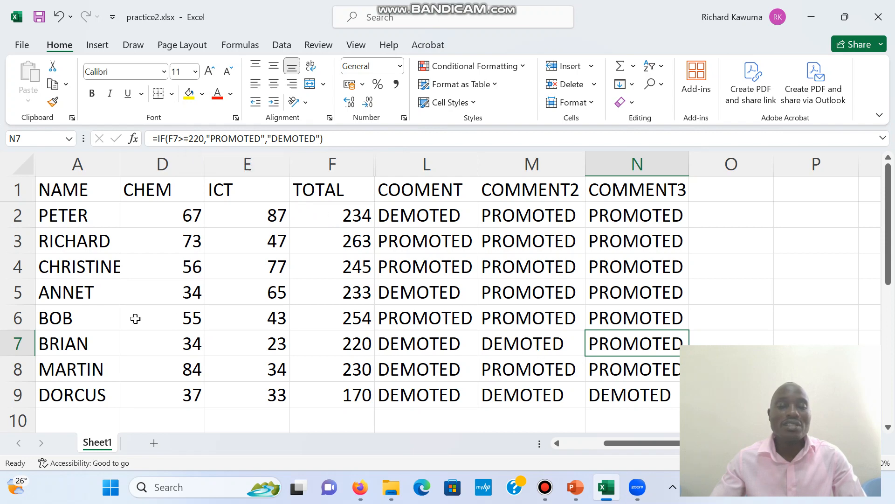
left_click(4, 343)
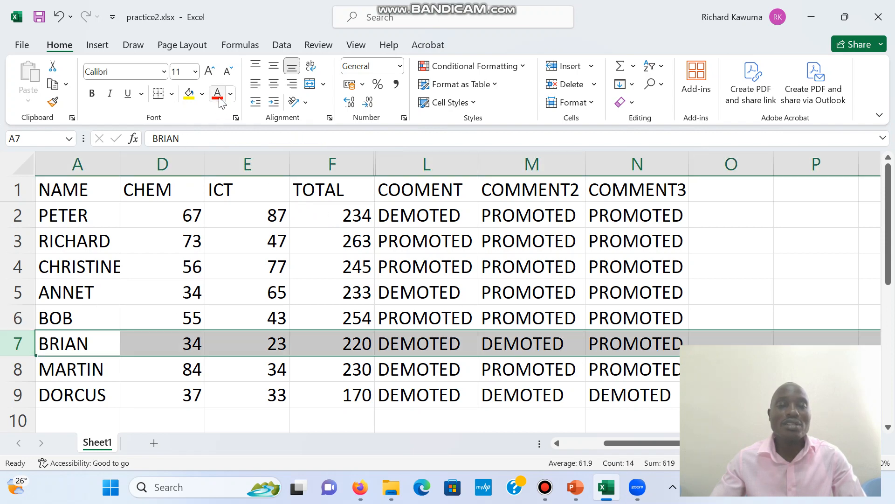
left_click(189, 94)
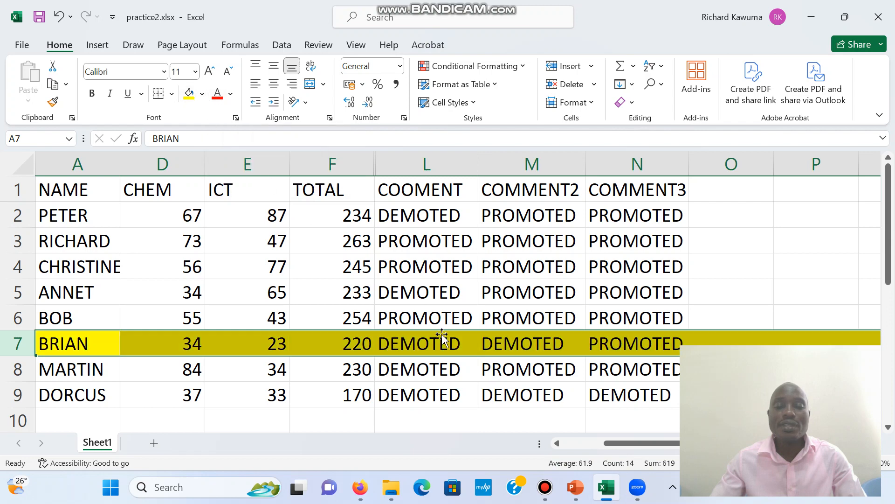
left_click(662, 397)
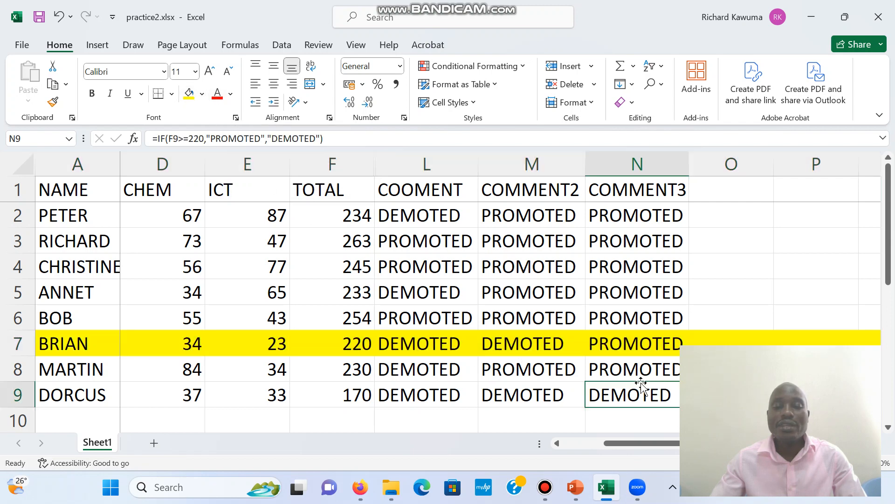